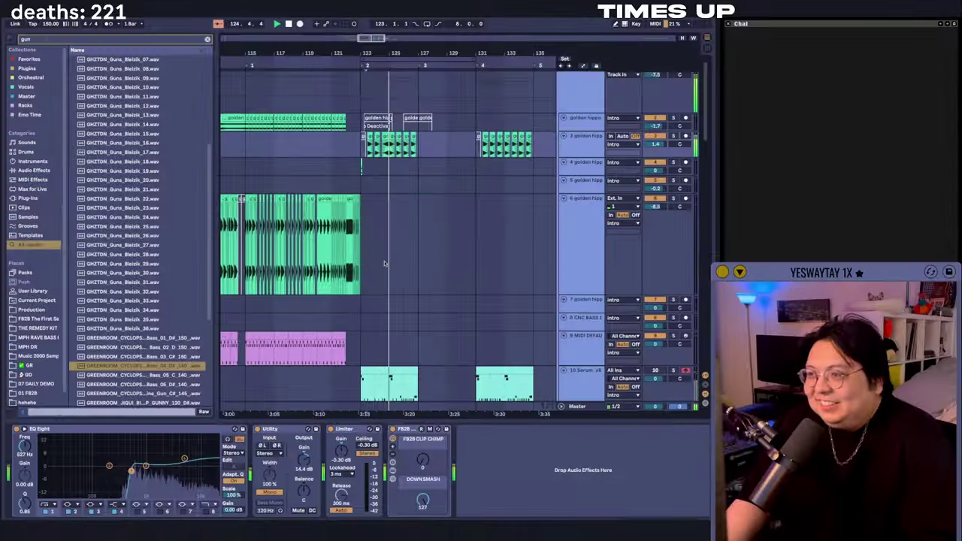
- Extend the golden hippo clip at bar 107 to the end of the loop and transpose it to +2 st
scroll(385, 263, down, 2)
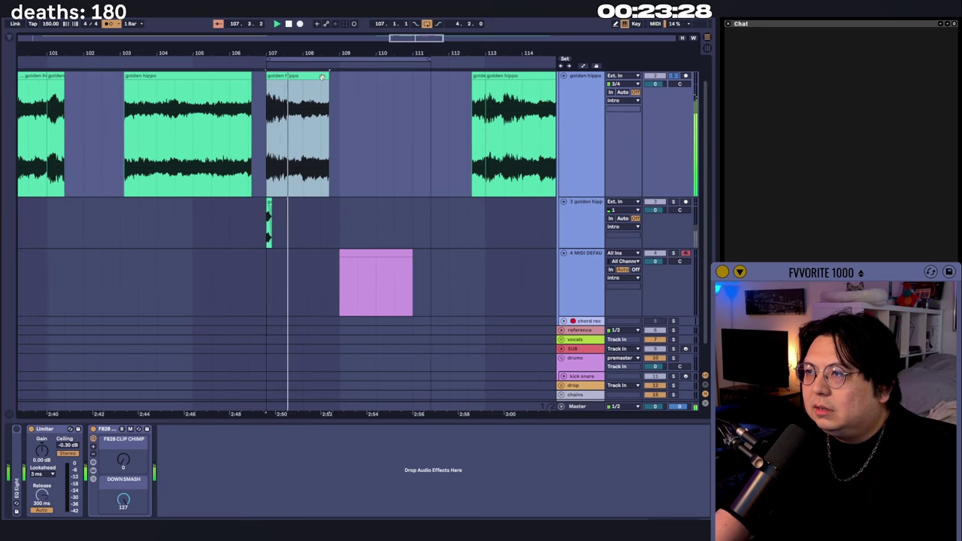
drag(374, 80, 430, 93)
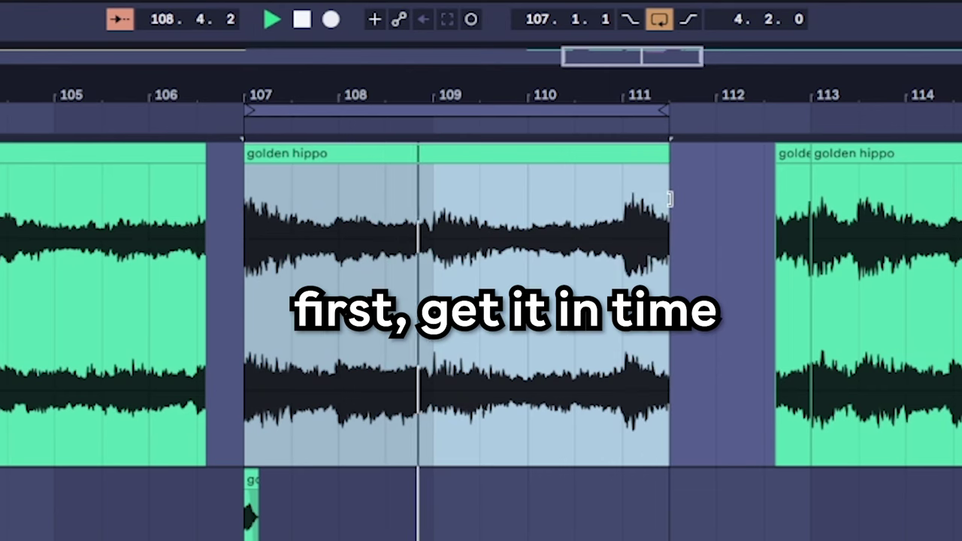
drag(530, 372, 420, 413)
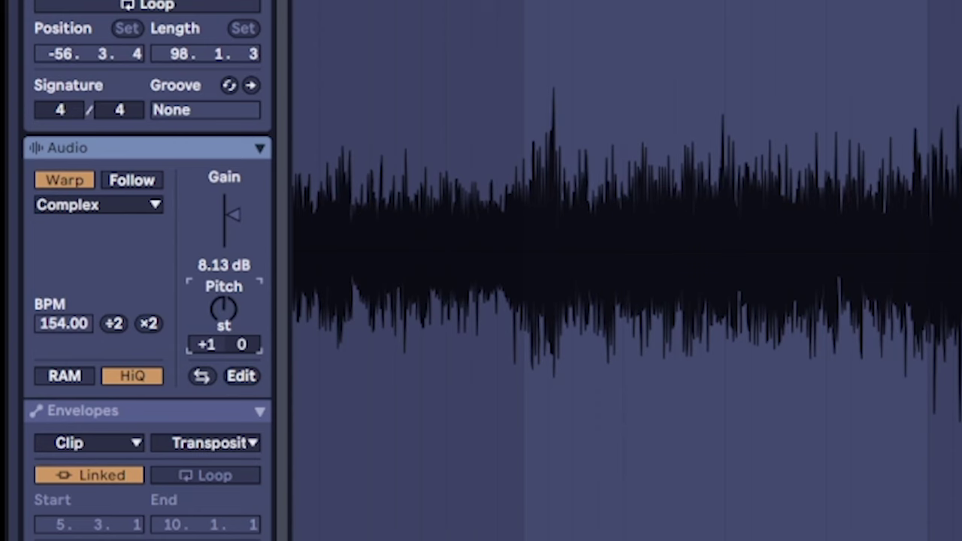
key(Up)
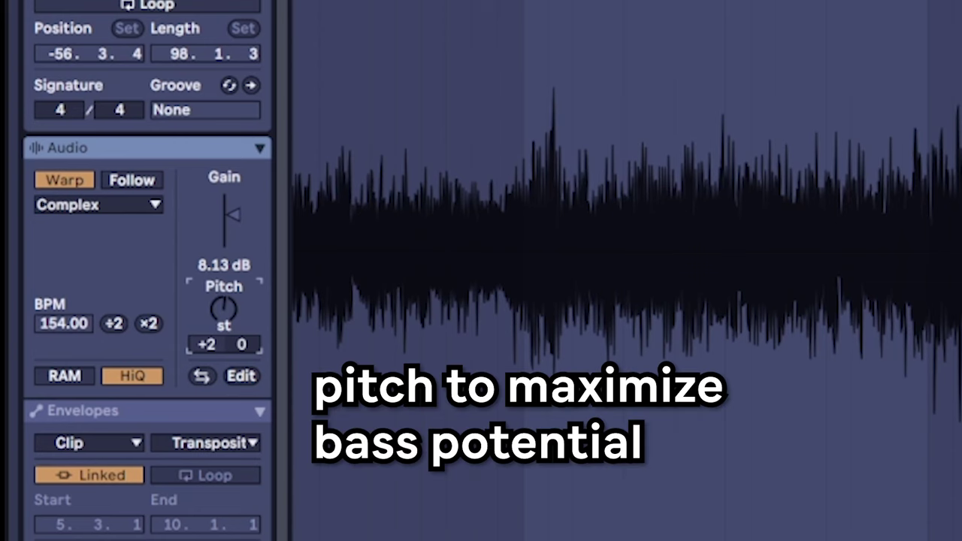
key(shift+Tab)
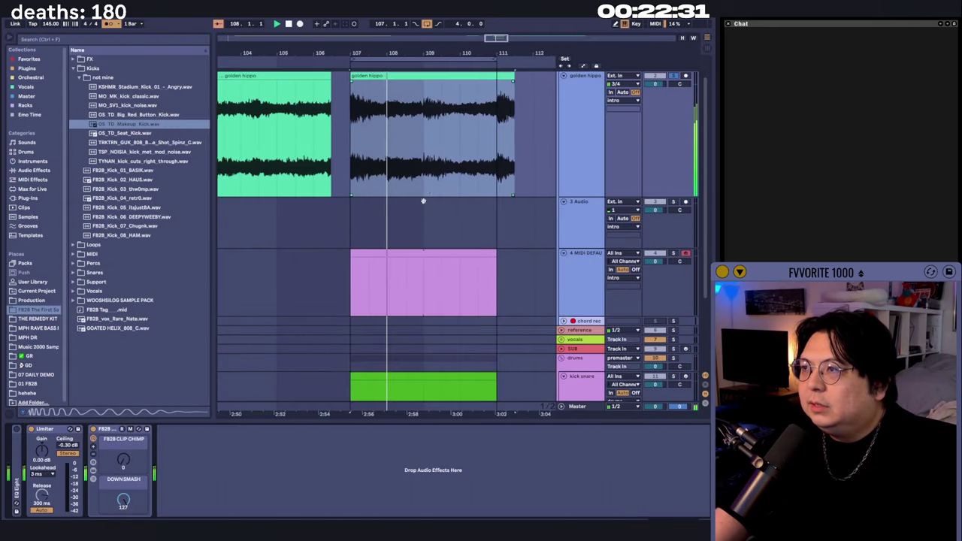
- Audition the third REMEDY SNARE_11.wav sample from the browser search results
scroll(423, 202, up, 5)
scroll(368, 215, down, 5)
drag(386, 223, 335, 187)
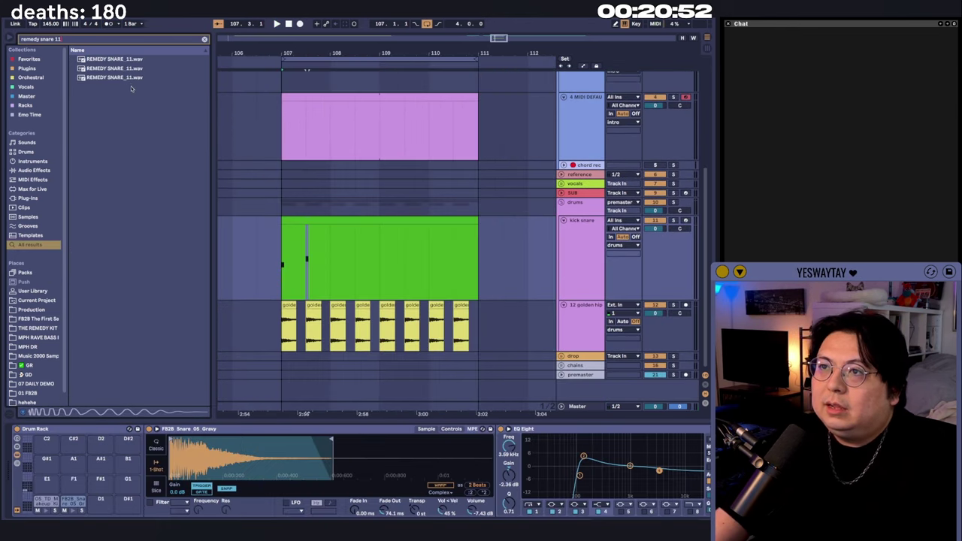
click(129, 78)
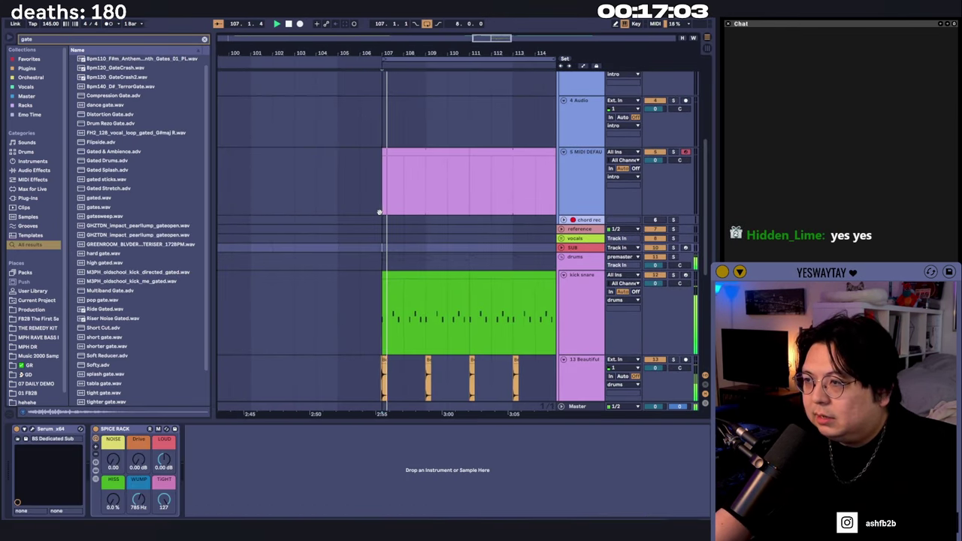
- Select the golden hippo audio track and the short golden hippo slice leading into bar 111 on track 5
scroll(335, 298, up, 3)
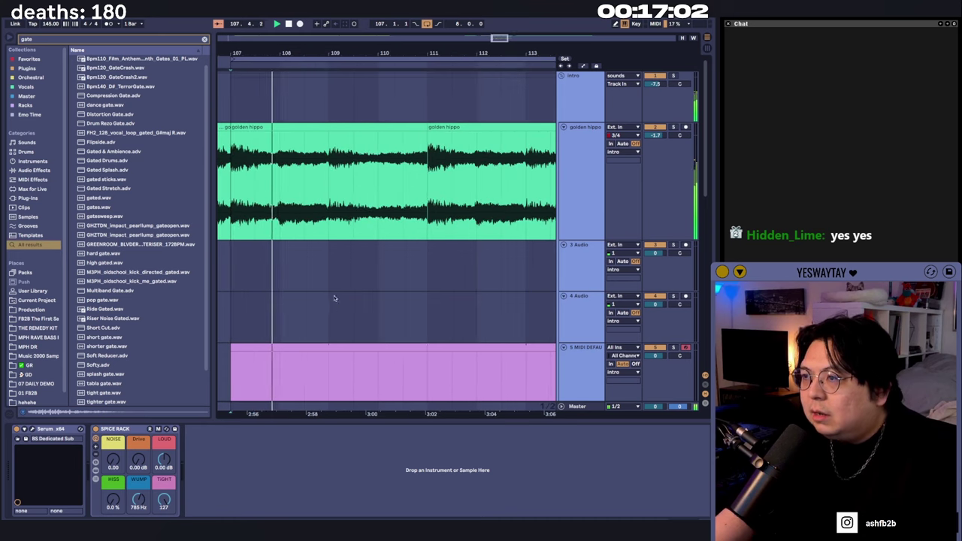
click(589, 173)
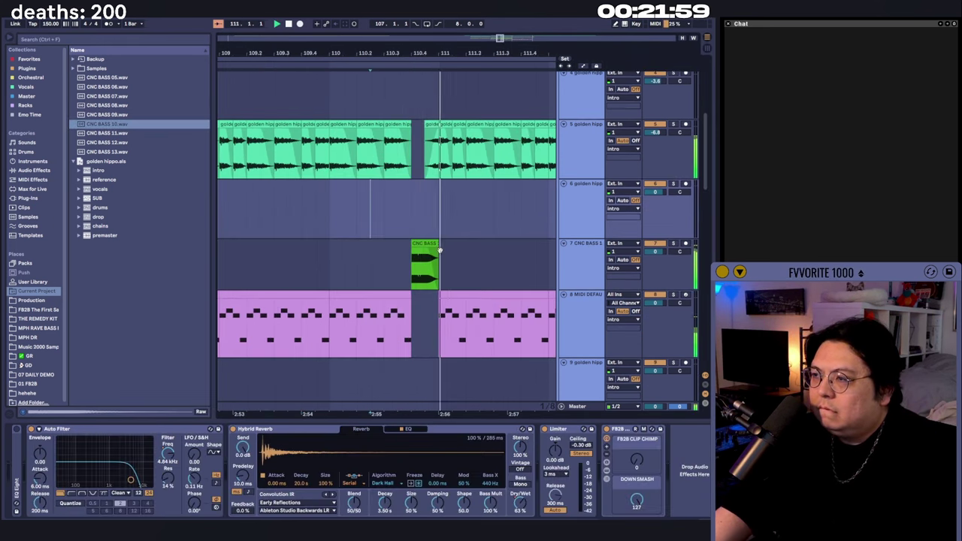
scroll(439, 250, down, 3)
drag(440, 233, 313, 263)
scroll(312, 265, up, 3)
scroll(304, 242, up, 3)
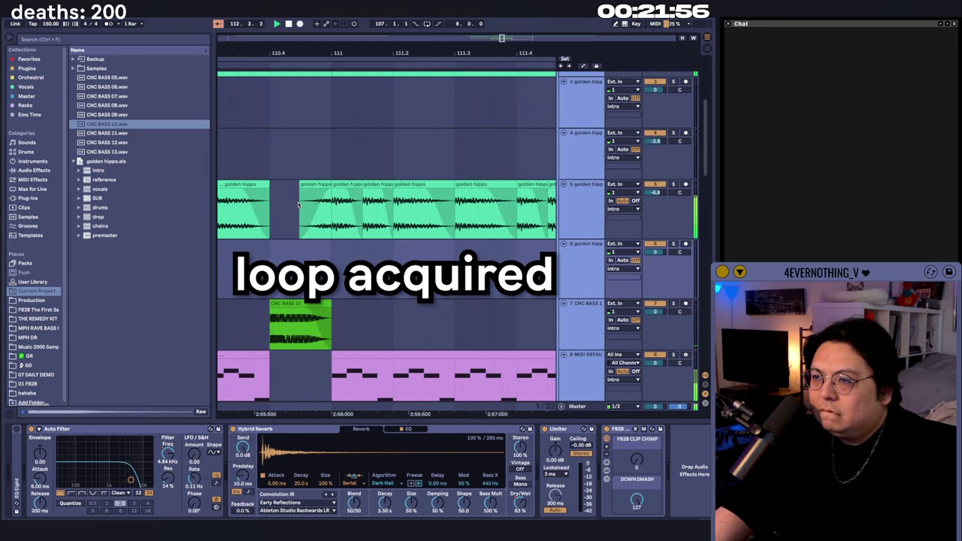
click(320, 193)
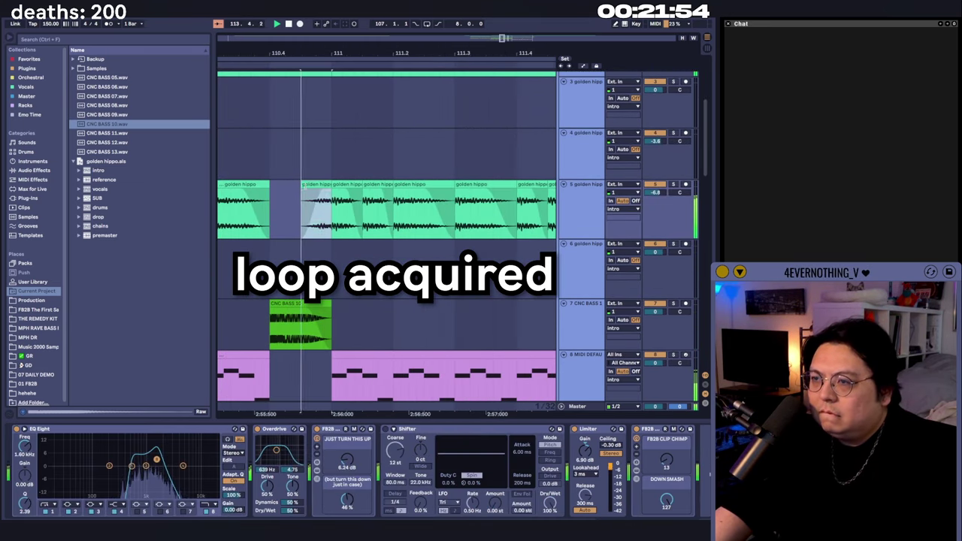
- Look over the buildup, the drop's kick snare pattern and the snare roll in the arrangement
scroll(308, 193, down, 5)
scroll(305, 238, down, 3)
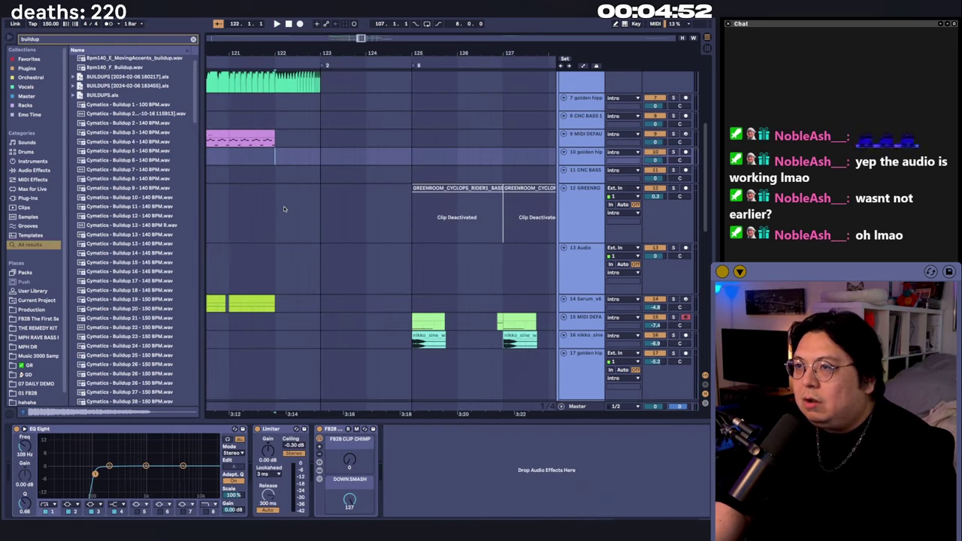
drag(283, 207, 342, 320)
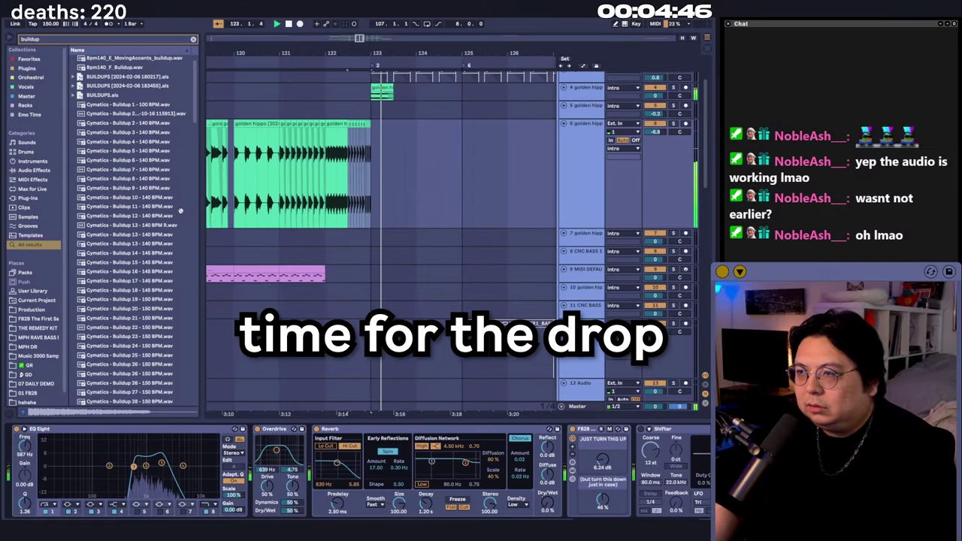
scroll(429, 236, down, 2)
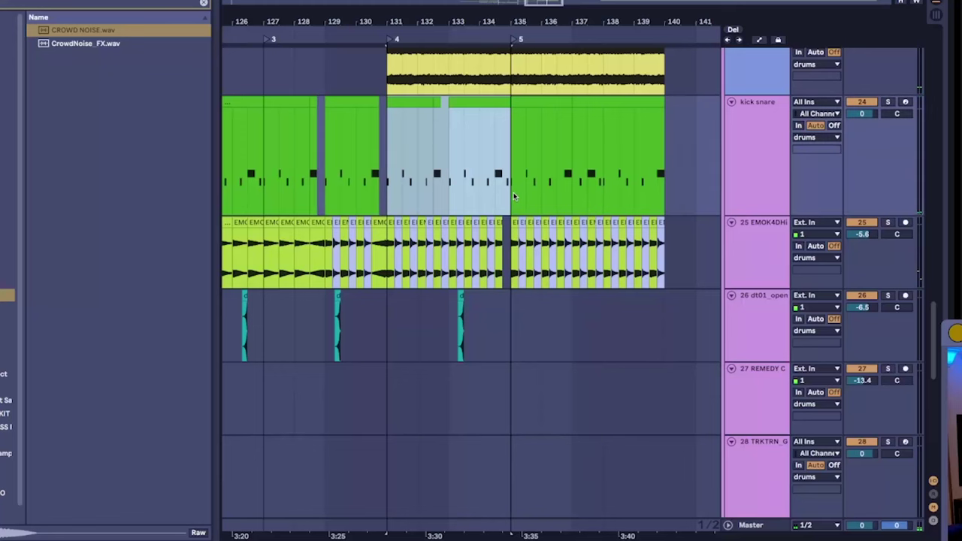
scroll(329, 250, left, 3)
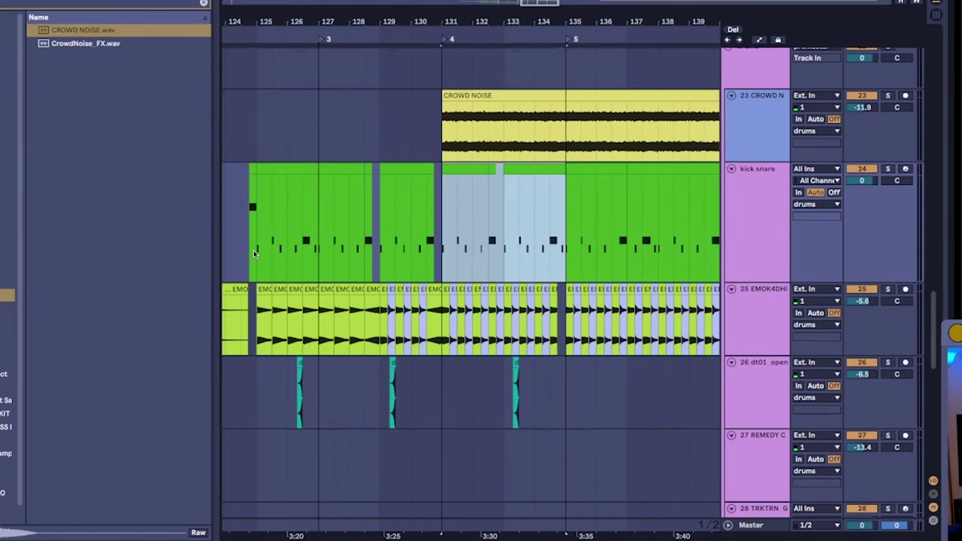
scroll(281, 257, left, 3)
scroll(391, 275, up, 2)
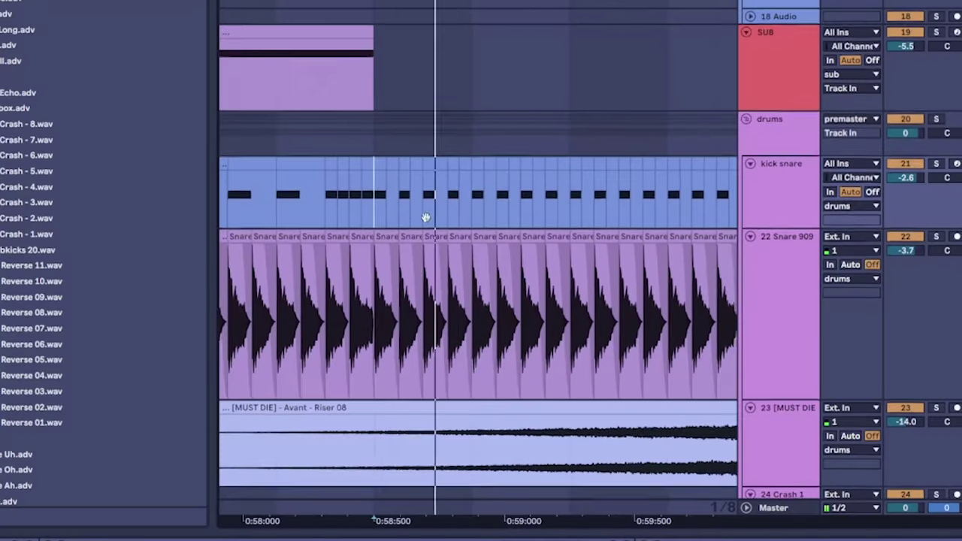
drag(426, 217, 330, 218)
drag(666, 218, 554, 233)
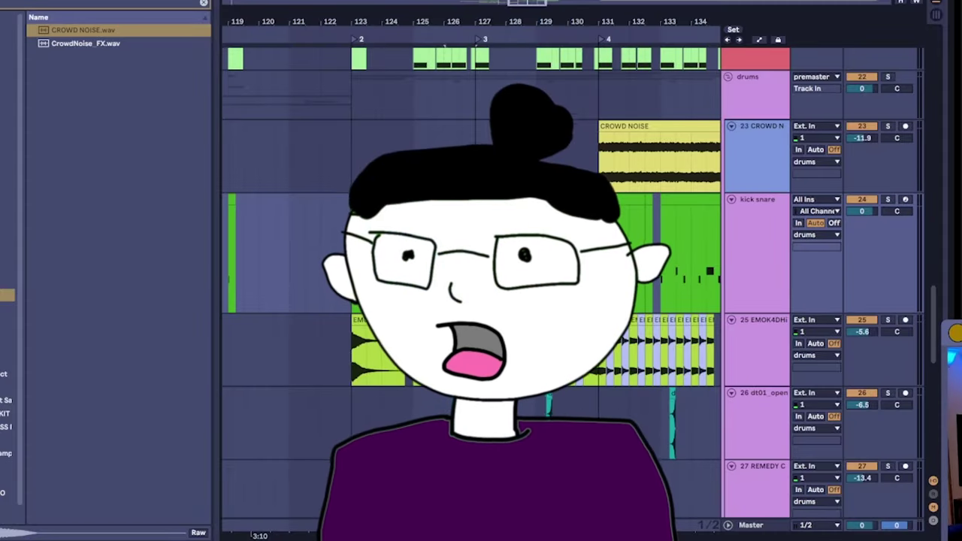
- Select the kick snare pattern from bar 127 to about bar 130, and play the drop from locator 5
drag(540, 297, 321, 273)
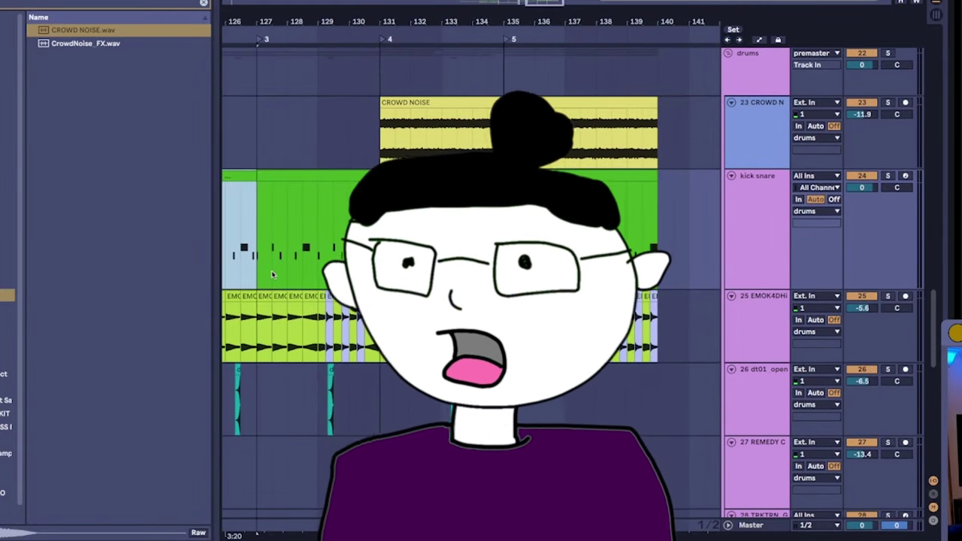
drag(257, 272, 365, 272)
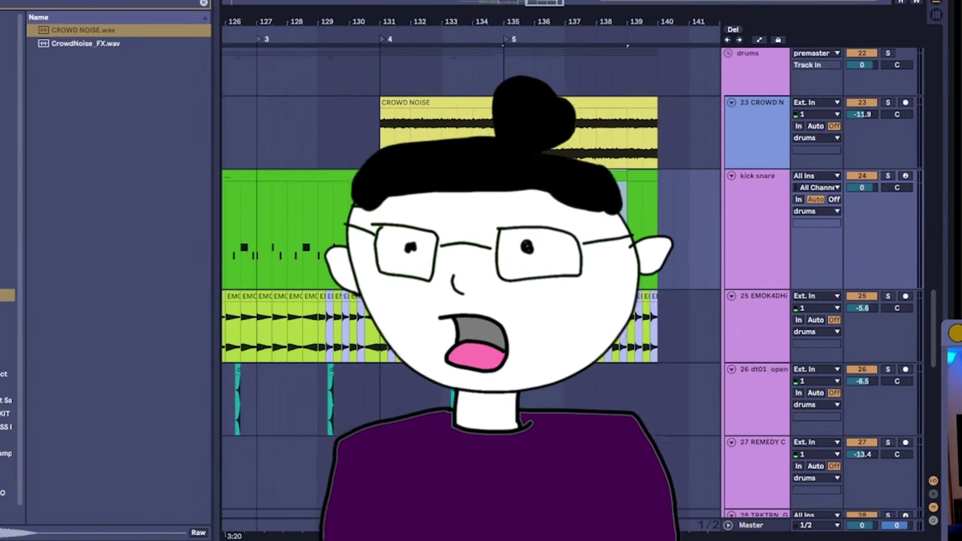
key(space)
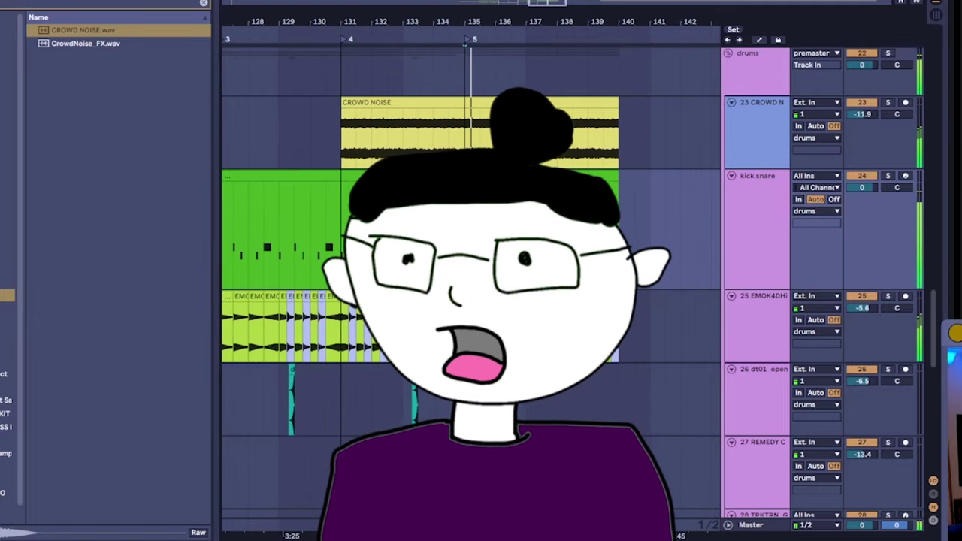
- Check the kick snare, CROWD NOISE and other drum tracks while the drop plays from bar 135
scroll(472, 282, left, 1)
scroll(471, 282, up, 1)
scroll(472, 282, down, 2)
scroll(471, 282, up, 2)
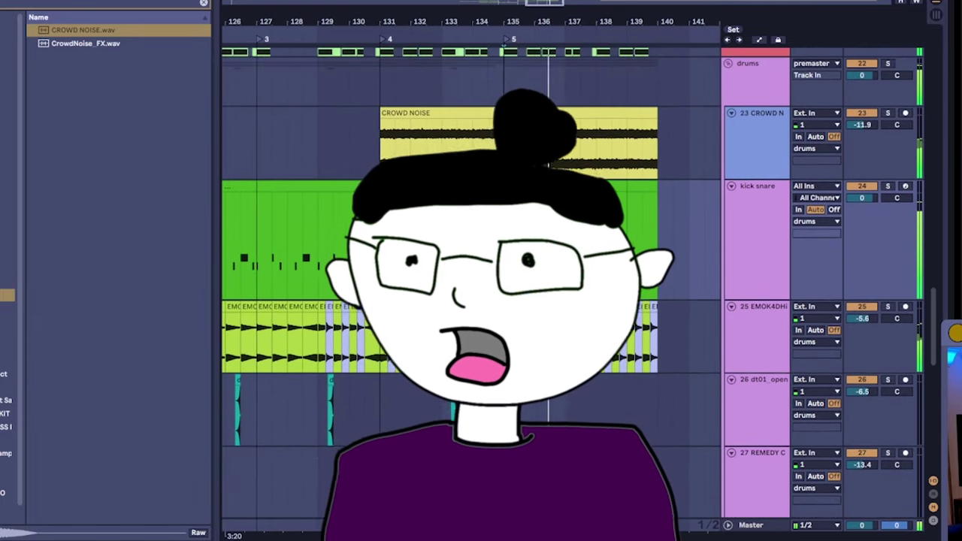
scroll(472, 282, down, 2)
scroll(472, 282, up, 4)
scroll(471, 286, down, 1)
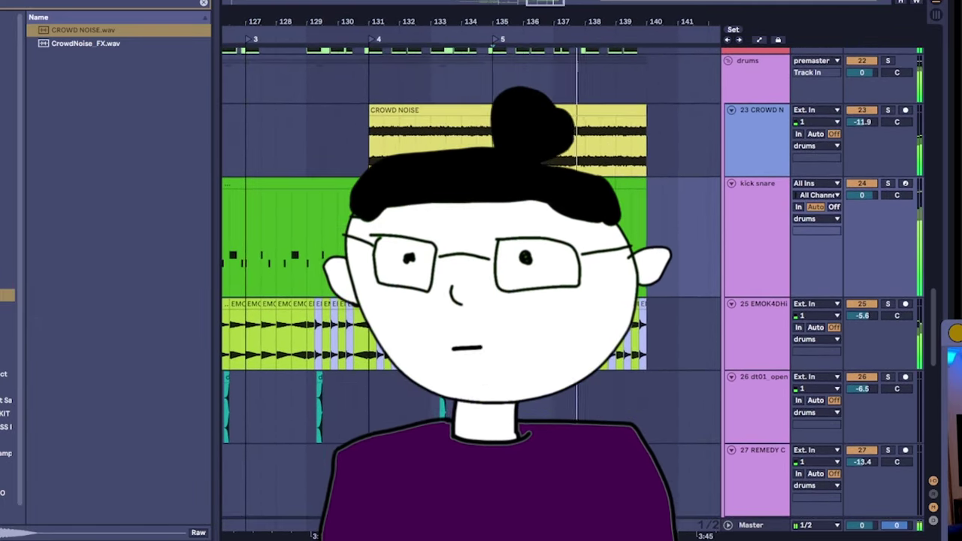
scroll(471, 286, up, 1)
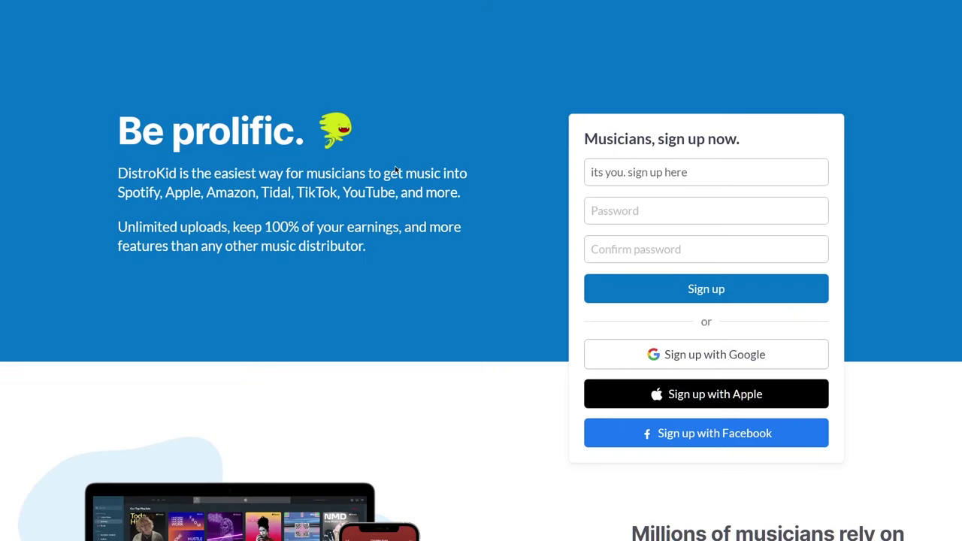
- Switch to the DistroKid website and review its pricing, supported streaming services, features and frequently asked questions
scroll(348, 200, down, 2)
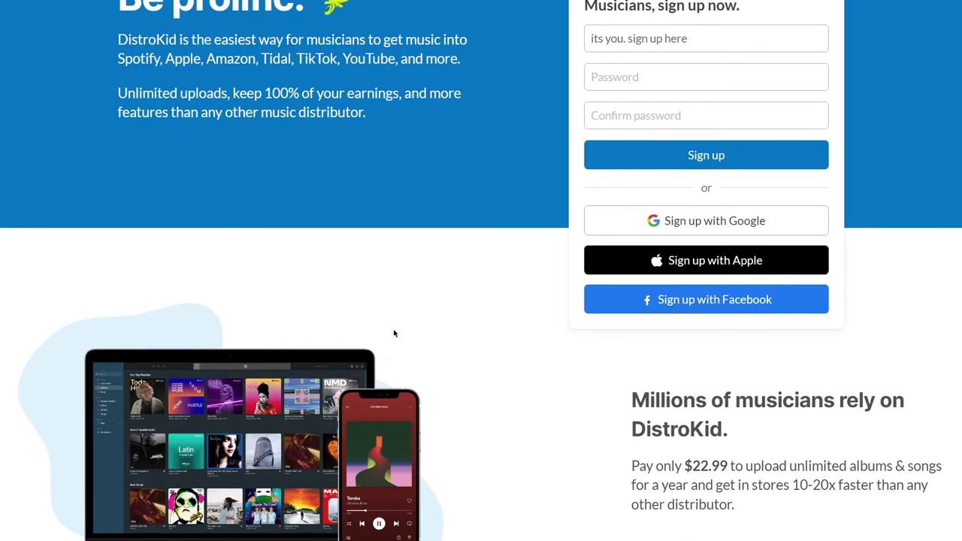
scroll(691, 394, down, 3)
scroll(618, 337, down, 2)
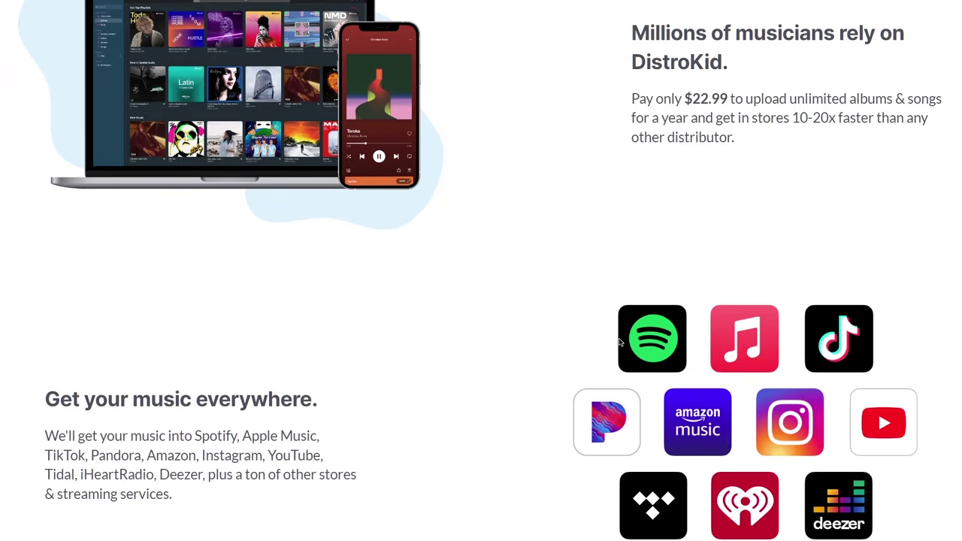
scroll(621, 343, down, 2)
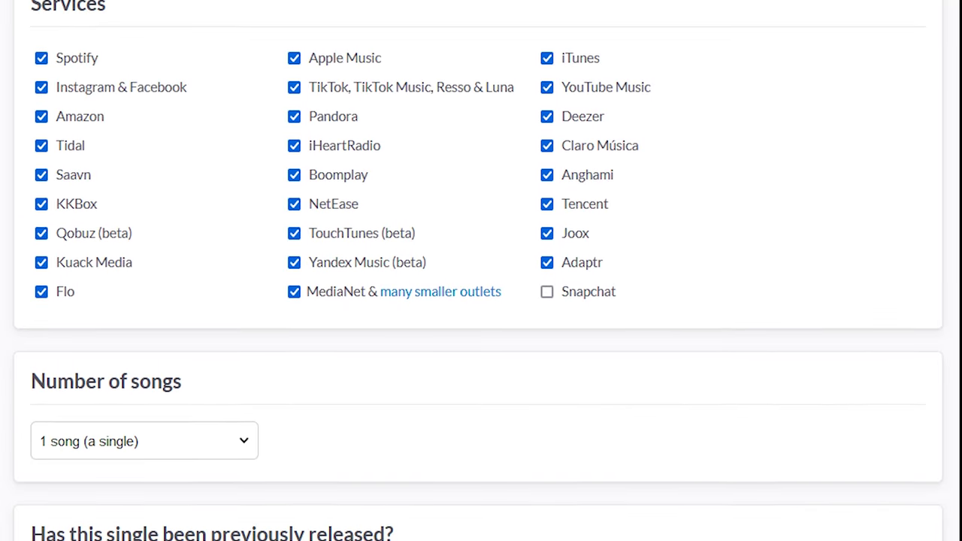
scroll(481, 271, down, 1)
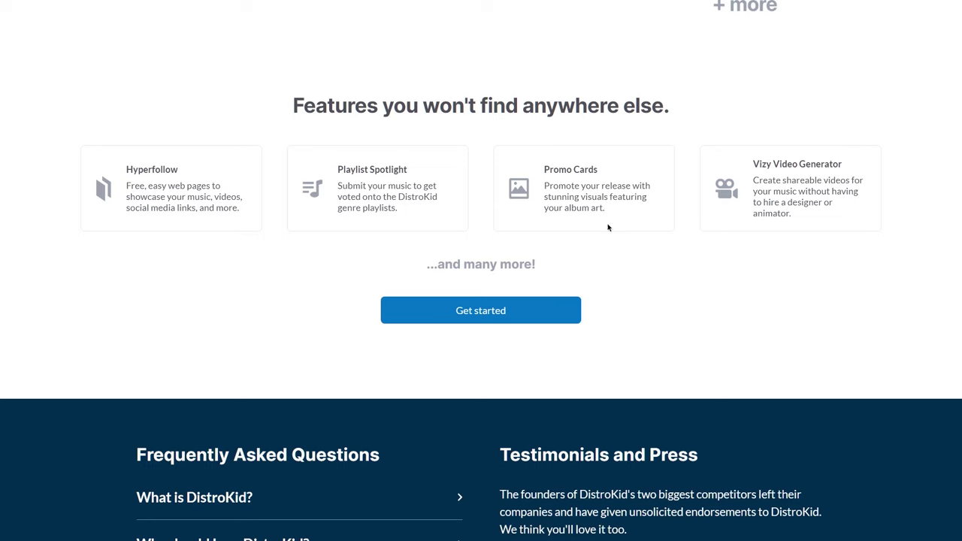
scroll(412, 314, down, 4)
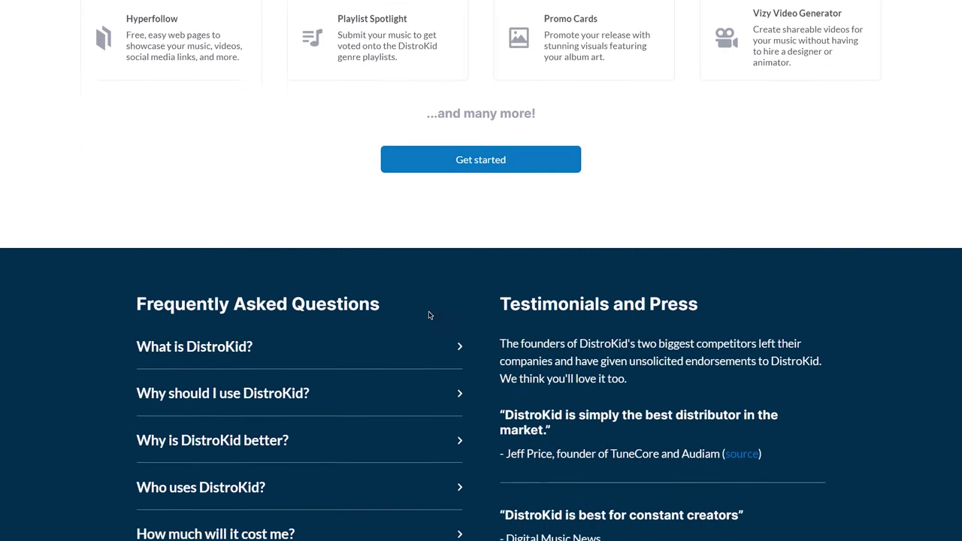
scroll(442, 316, down, 7)
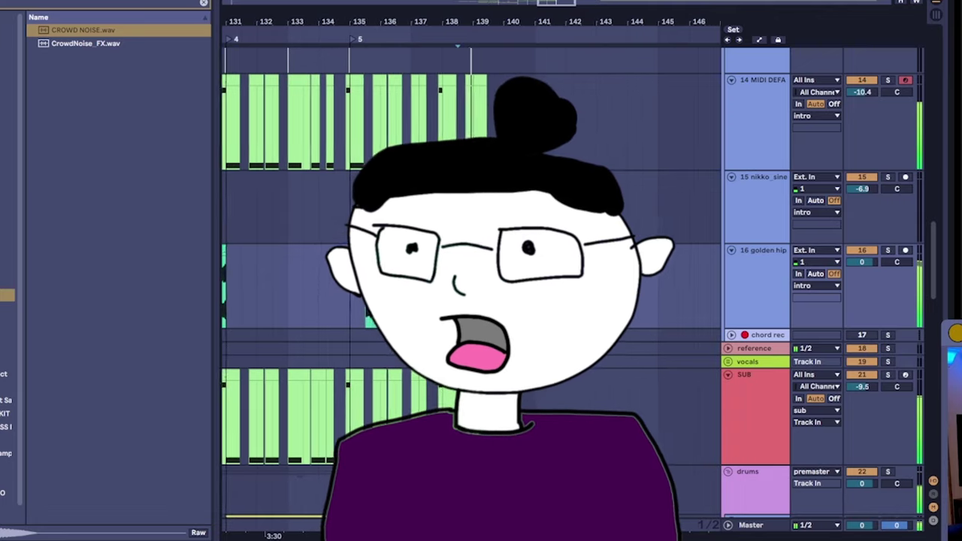
- Return to the Ableton Live arrangement and look over the intro, sub and drum tracks leading up to the drop
scroll(473, 285, up, 11)
scroll(472, 285, left, 6)
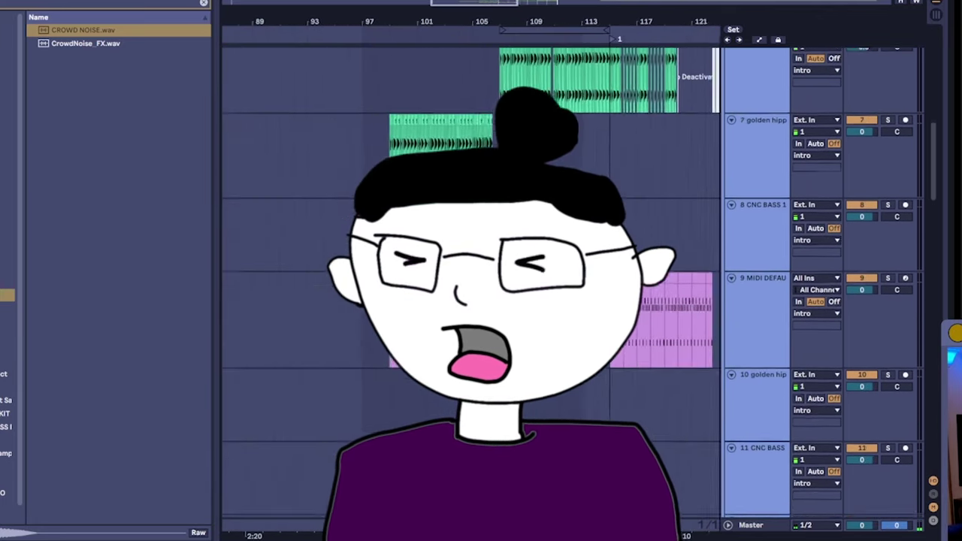
scroll(473, 285, down, 18)
scroll(472, 286, right, 2)
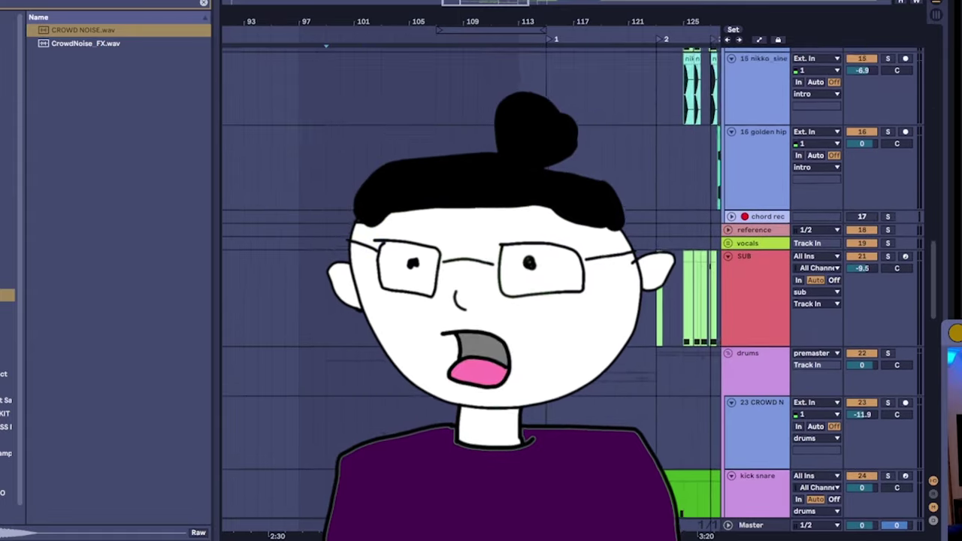
scroll(472, 286, down, 5)
scroll(472, 286, left, 1)
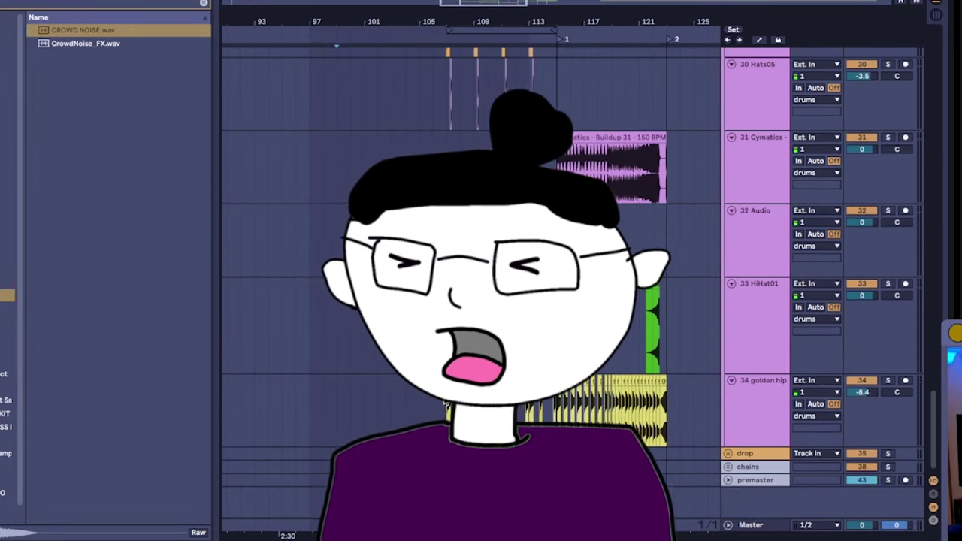
- Fit the whole arrangement to the view width and look over its tracks from the drums up to the golden hippo clips
key(w)
scroll(471, 286, up, 11)
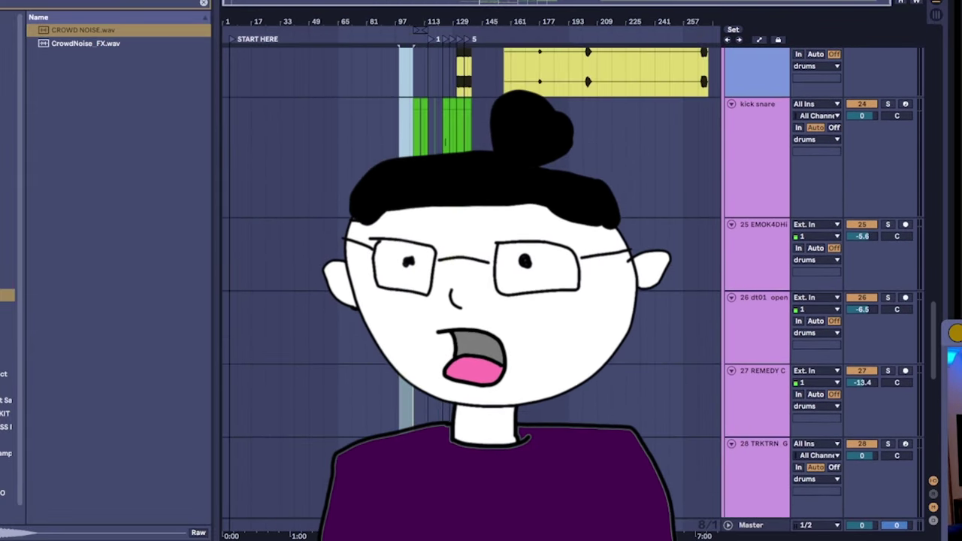
scroll(472, 285, up, 6)
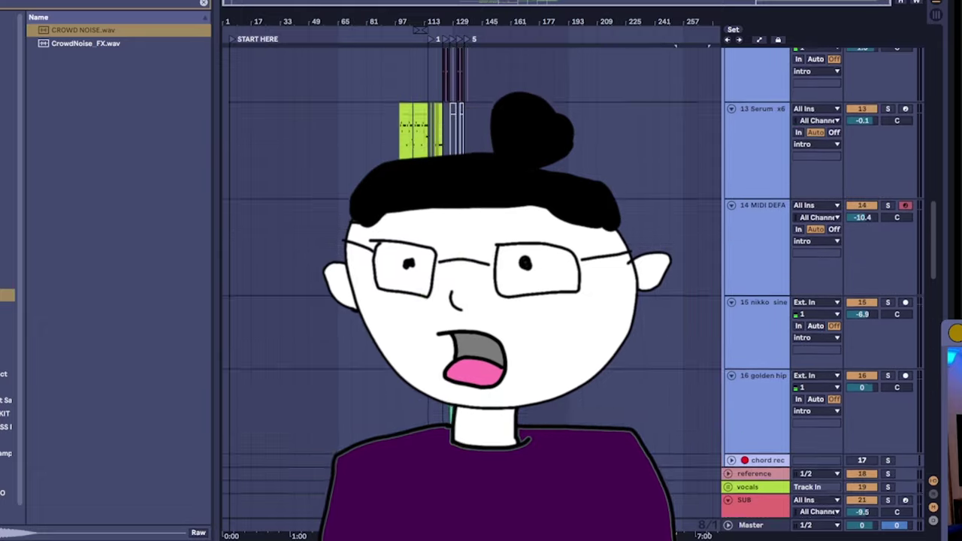
scroll(471, 286, up, 8)
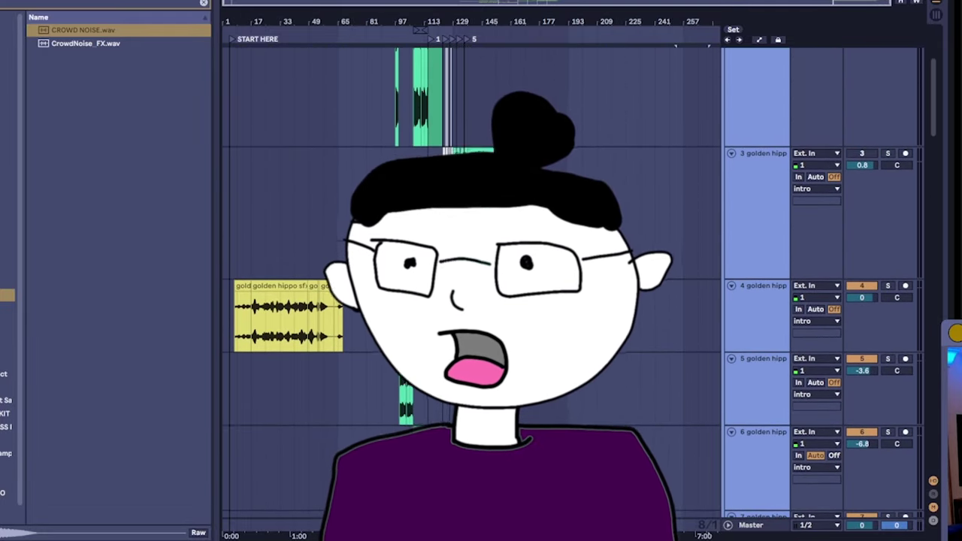
scroll(518, 408, down, 3)
scroll(521, 408, up, 5)
scroll(645, 358, left, 5)
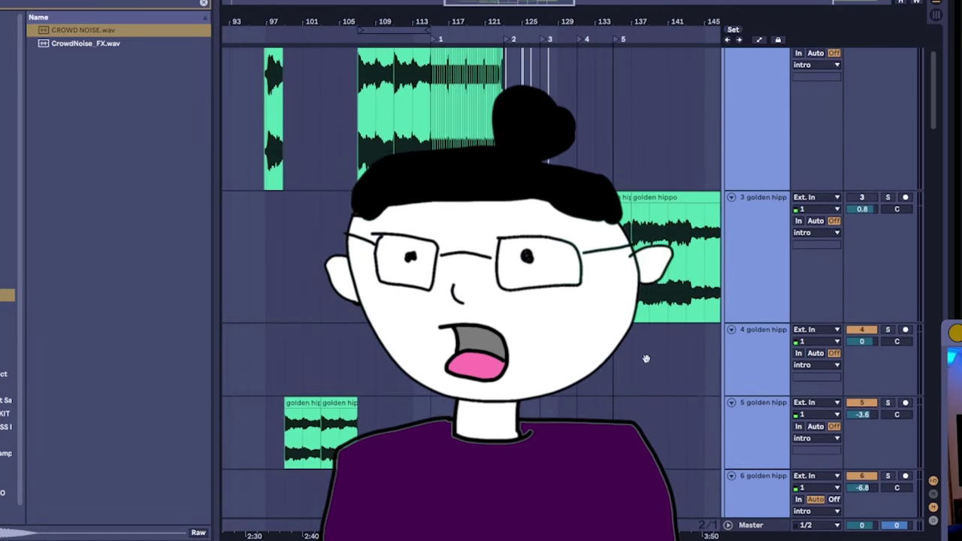
scroll(644, 359, up, 3)
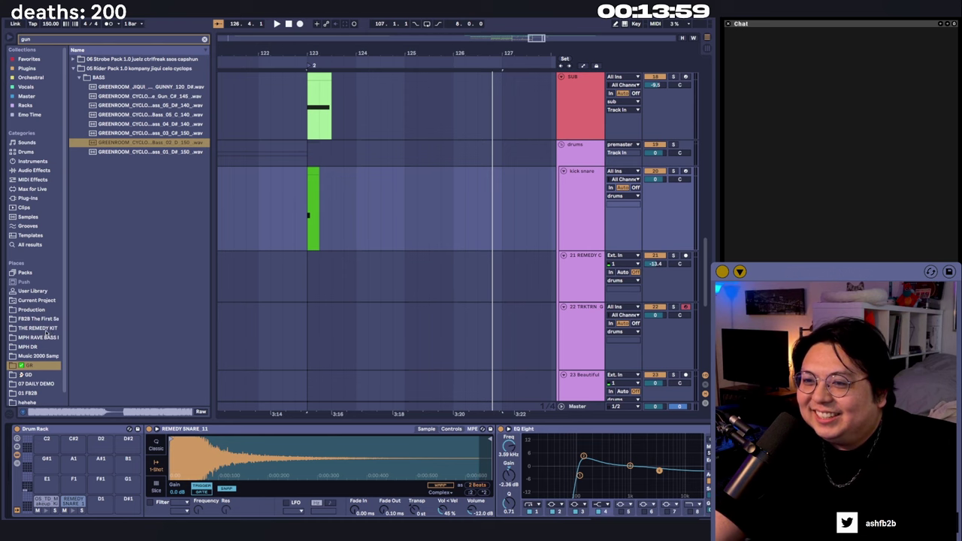
- Browse to the FB2B The First Sa sample folder and clear the search term
click(36, 319)
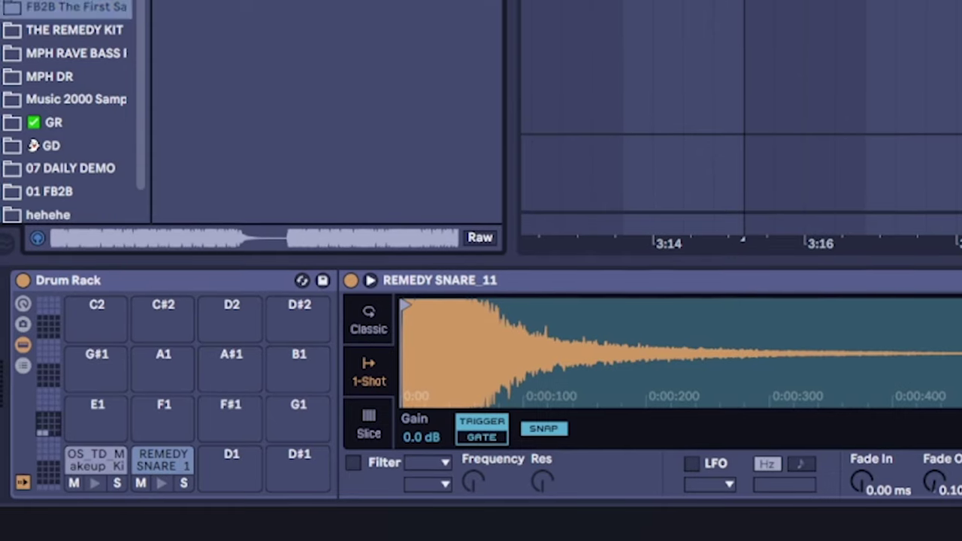
click(205, 39)
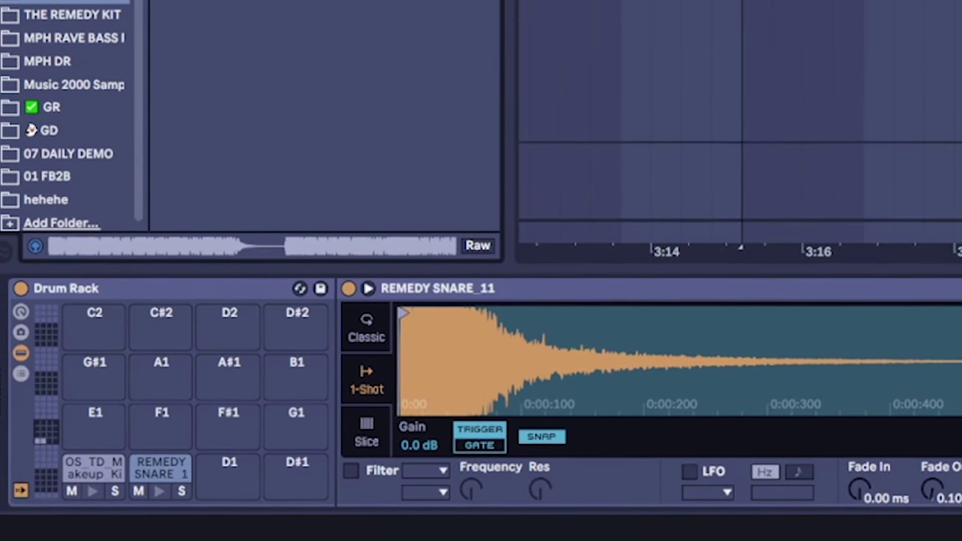
- Duplicate the kick snare selection after bar 123 and move the clip's OS_TD_Makeup_Kick note up to the REMEDY SNARE_11 row
click(137, 226)
click(137, 217)
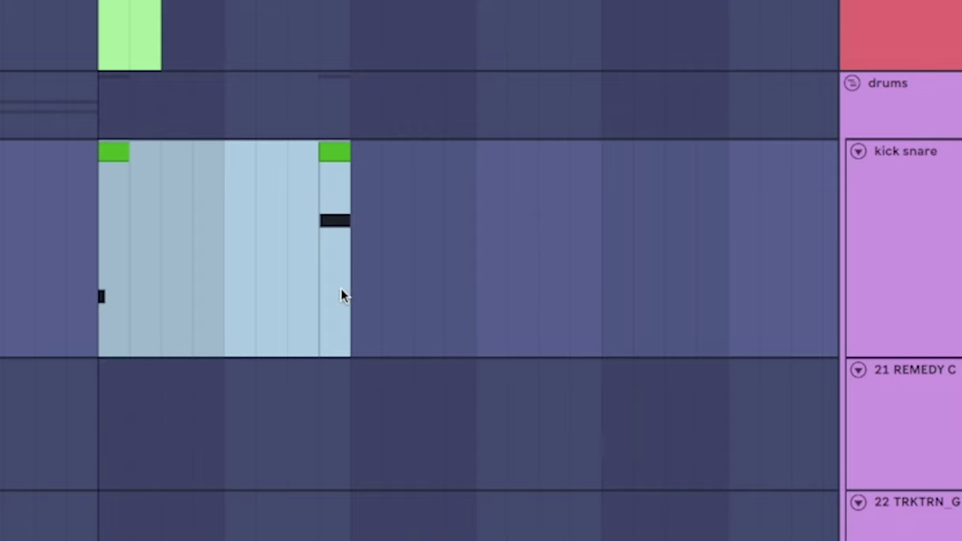
key(ctrl+d)
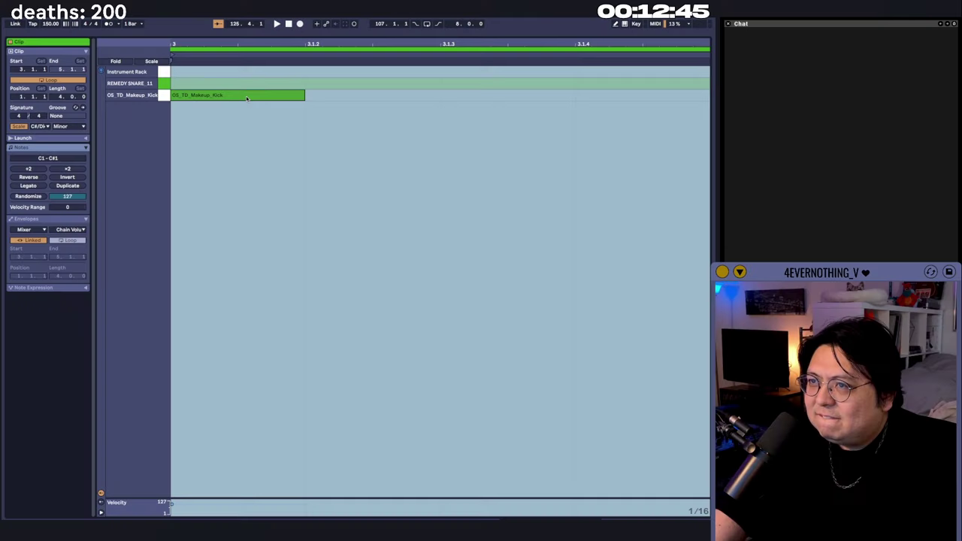
drag(246, 98, 249, 90)
key(shift+Tab)
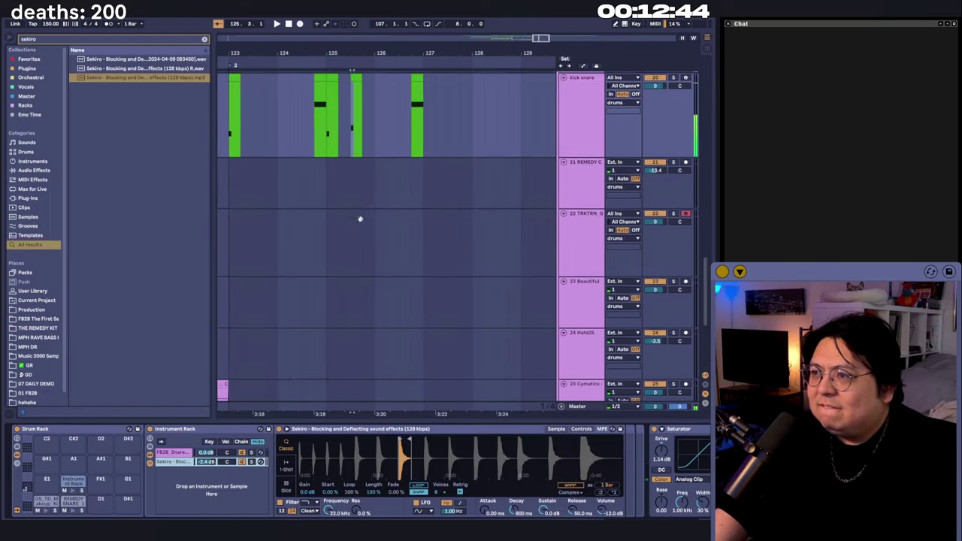
- Play the kick snare pattern around bar 125 to check the kick and snare hits
scroll(360, 240, up, 6)
click(281, 242)
key(space)
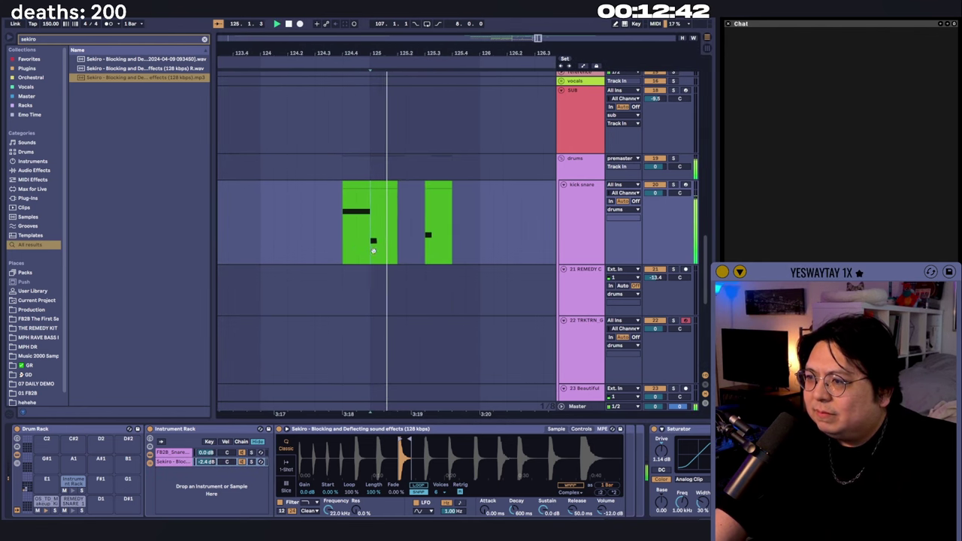
scroll(366, 291, up, 1)
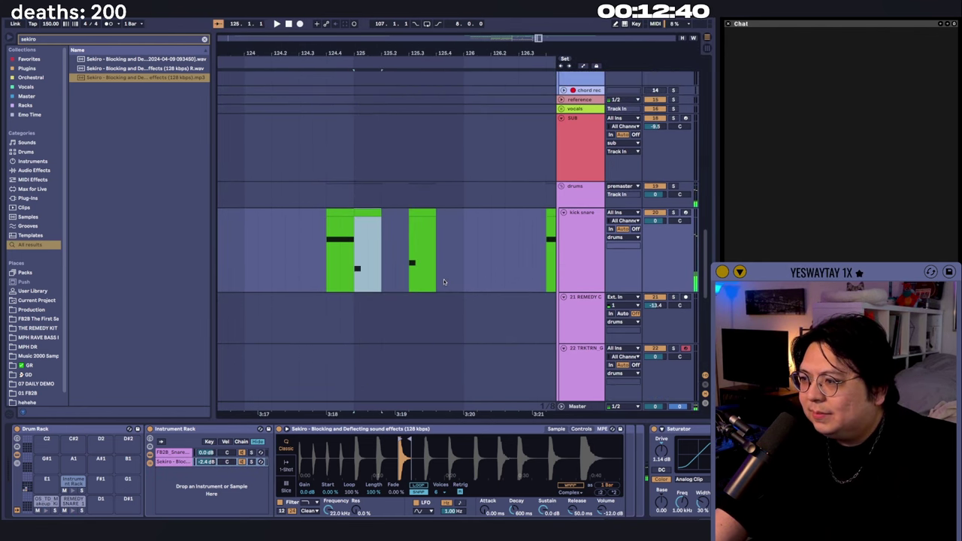
click(353, 275)
key(space)
scroll(436, 284, right, 2)
scroll(407, 259, down, 1)
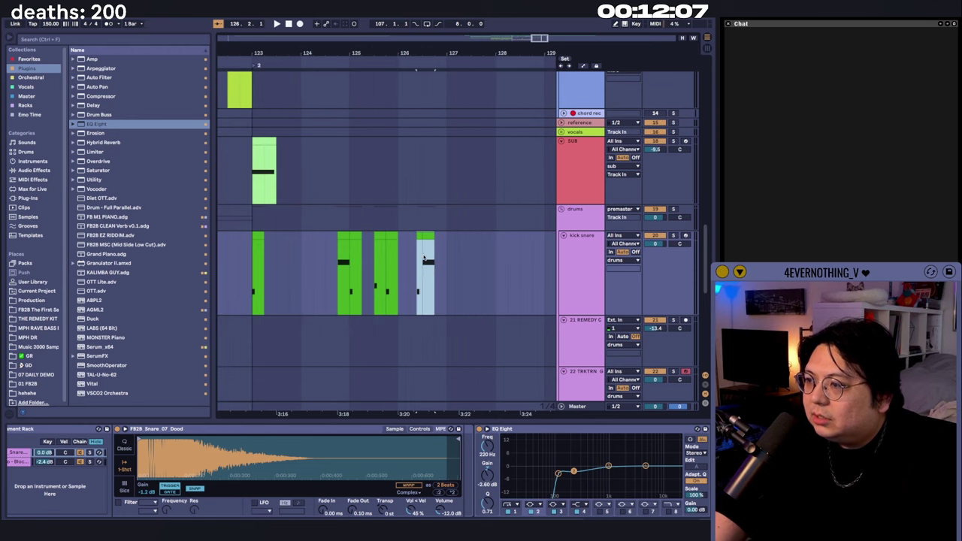
- Play the extended kick snare pattern again from bar 125, following its hits up to bar 127
click(352, 299)
scroll(358, 301, left, 1)
key(space)
scroll(364, 324, right, 2)
scroll(365, 335, up, 1)
scroll(397, 314, down, 1)
scroll(398, 312, down, 2)
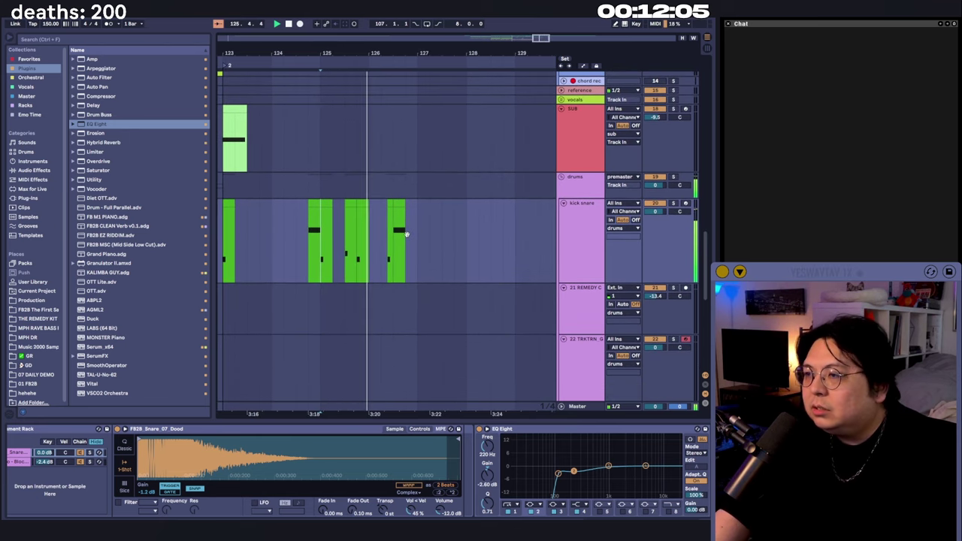
scroll(410, 319, up, 3)
scroll(422, 326, up, 2)
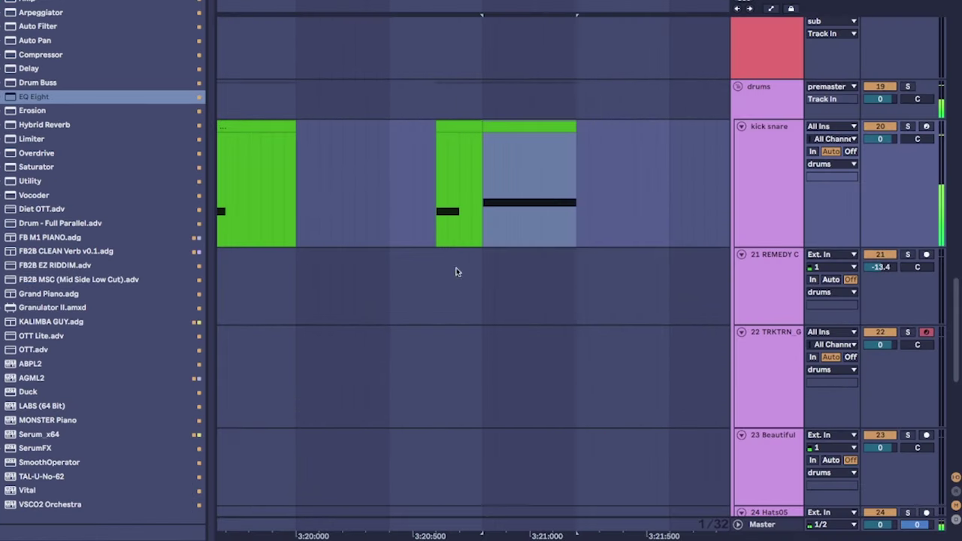
- Paste a short kick snare section ahead of the snare hit after bar 126 and play the pattern
drag(436, 224, 453, 224)
click(397, 230)
key(ctrl+v)
key(space)
scroll(419, 232, left, 1)
scroll(447, 244, down, 3)
scroll(449, 263, up, 1)
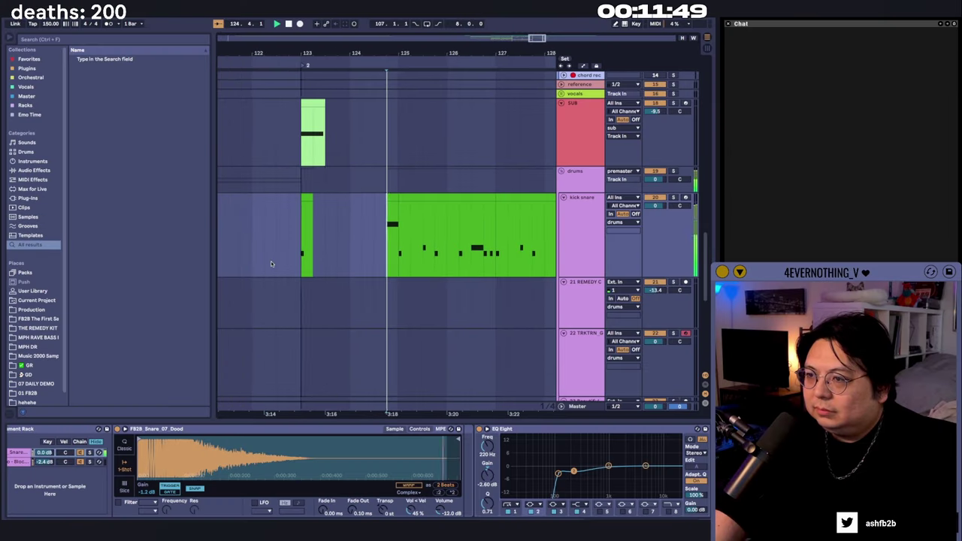
- Play the kick snare pattern from just before bar 125 while looking over the drum tracks below it
drag(378, 292, 345, 239)
scroll(348, 239, down, 3)
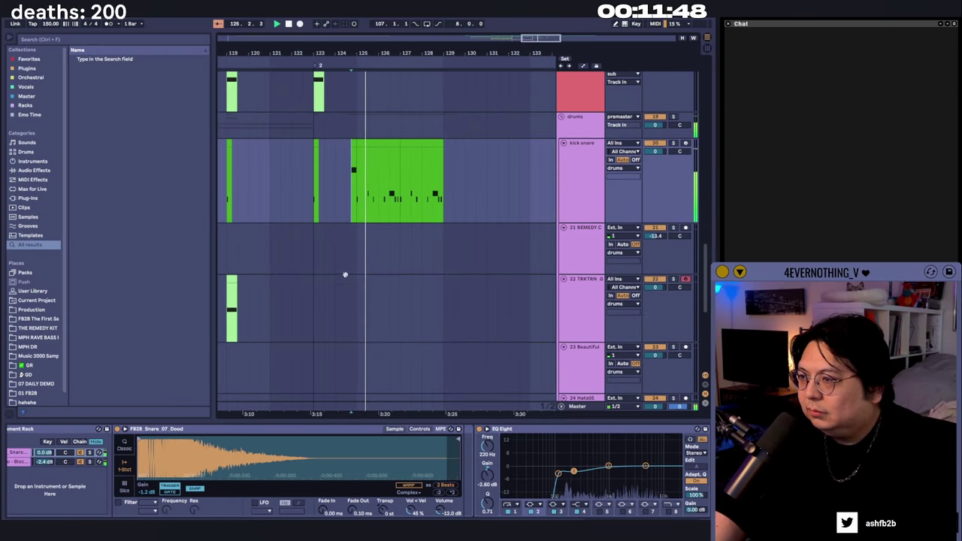
drag(347, 299, 339, 283)
drag(366, 245, 366, 292)
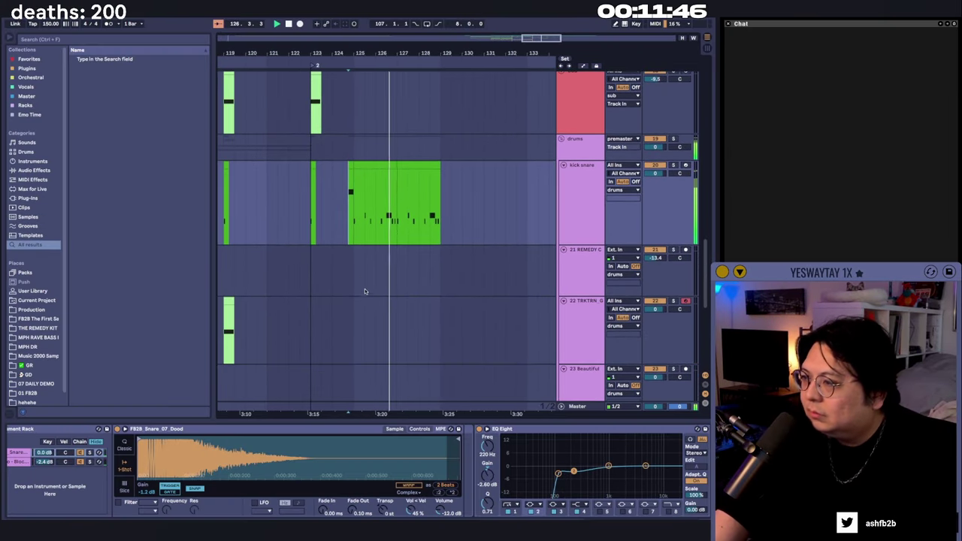
scroll(369, 294, up, 3)
scroll(369, 295, down, 3)
scroll(388, 350, down, 5)
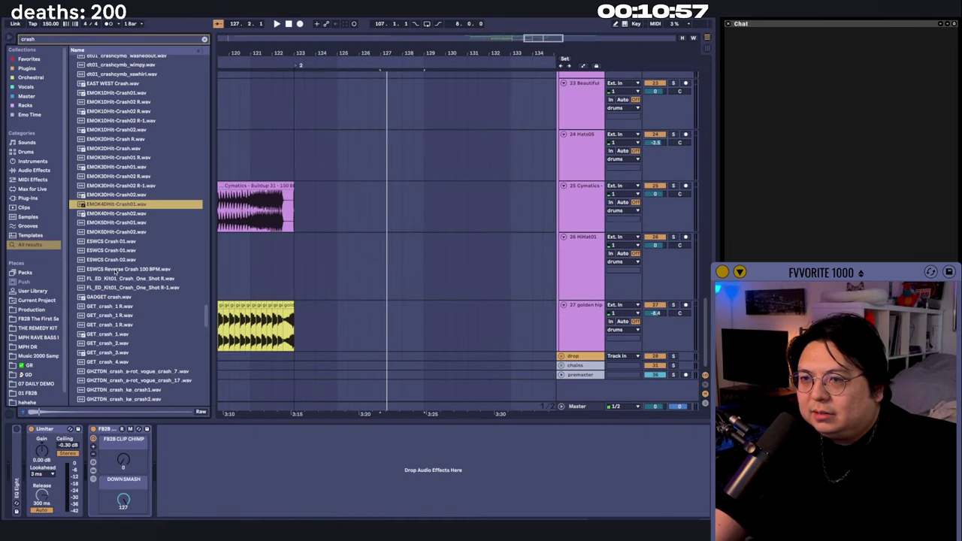
- Preview EMOK4DHit-Crash01.wav and place it on its own track in the drums group at bar 123
click(117, 224)
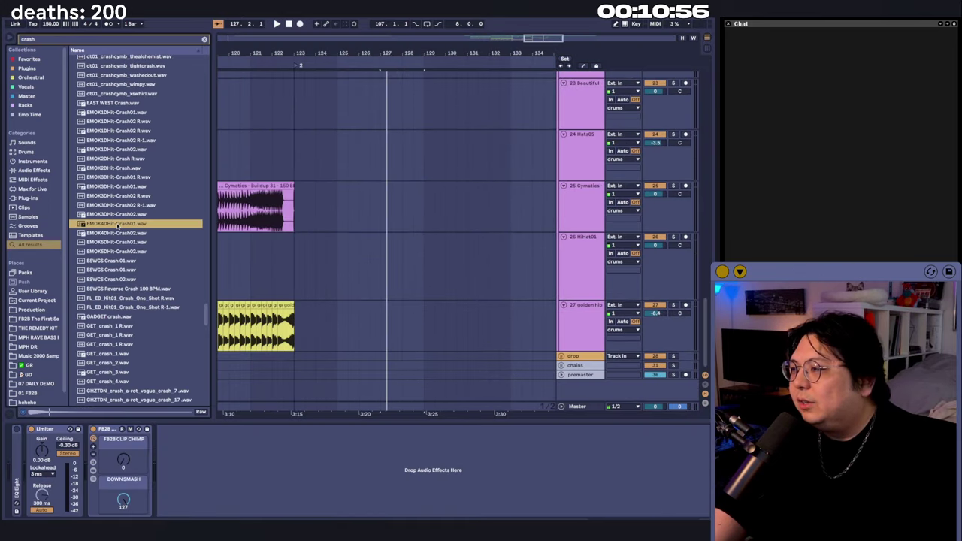
drag(427, 217, 397, 333)
drag(384, 217, 389, 305)
click(576, 181)
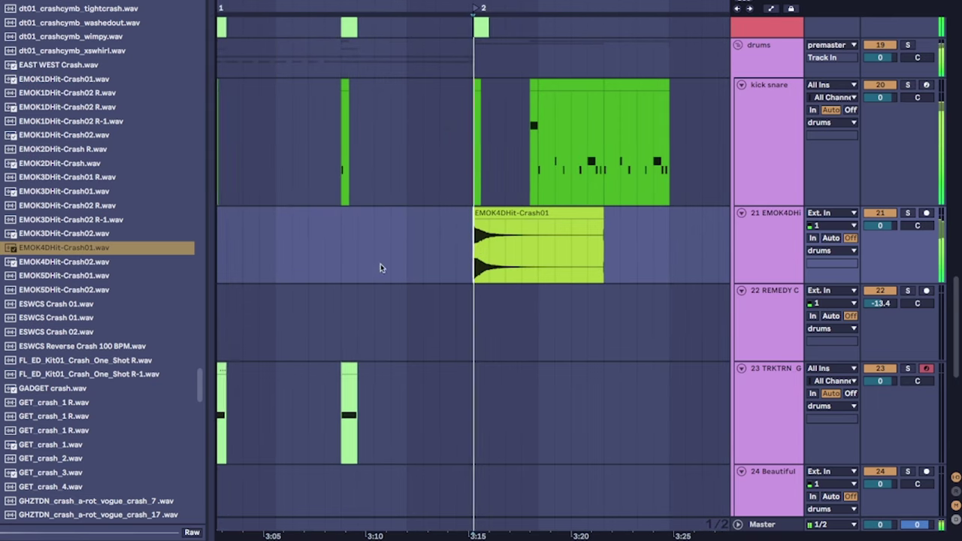
- Shorten the EMOK4DHit-Crash01 clip at bar 123 to about one bar and duplicate it
scroll(380, 268, up, 2)
drag(463, 257, 372, 282)
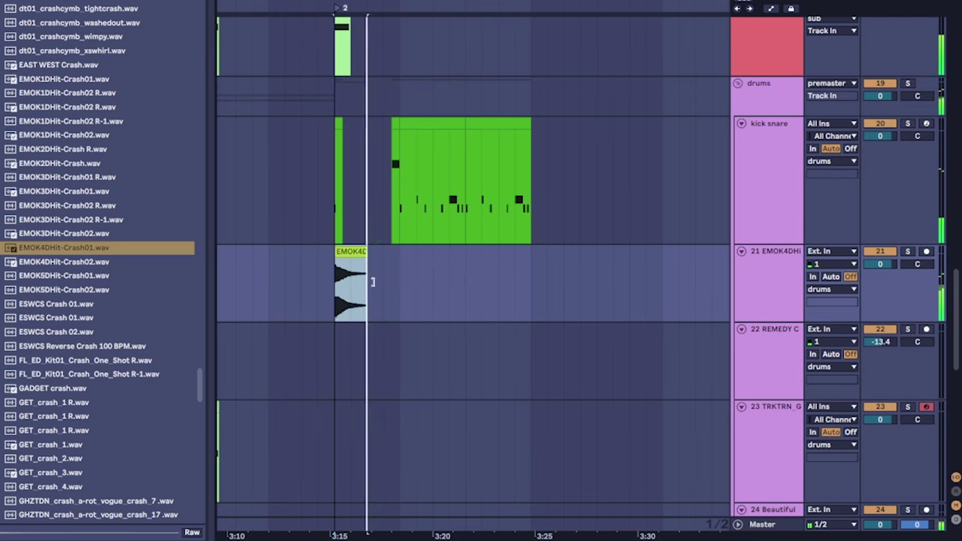
key(ctrl+d)
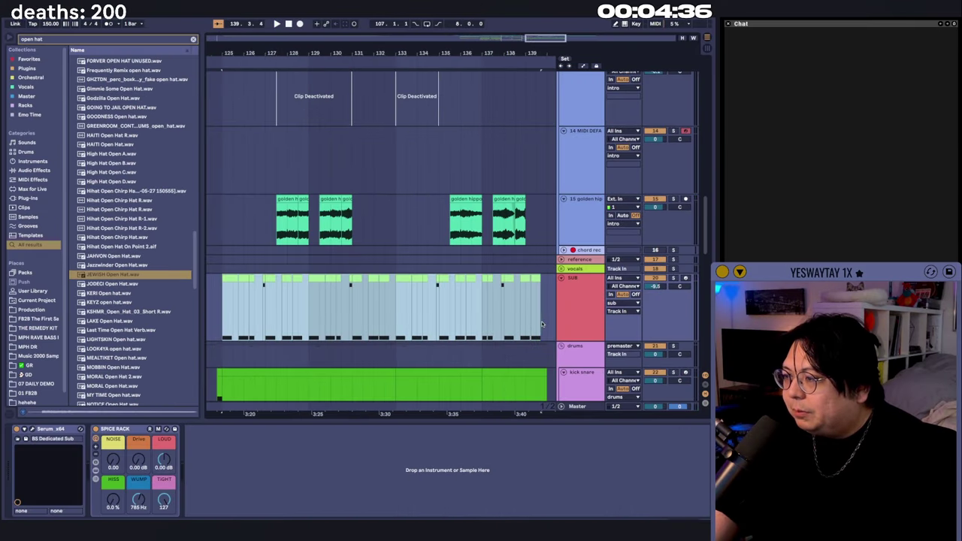
- Paste the SUB clips onto the MIDI DEFAULT track from bar 125 and set its JUST TURN THIS UP macro to 7.65 dB
click(228, 181)
key(ctrl+v)
key(space)
drag(275, 236, 408, 254)
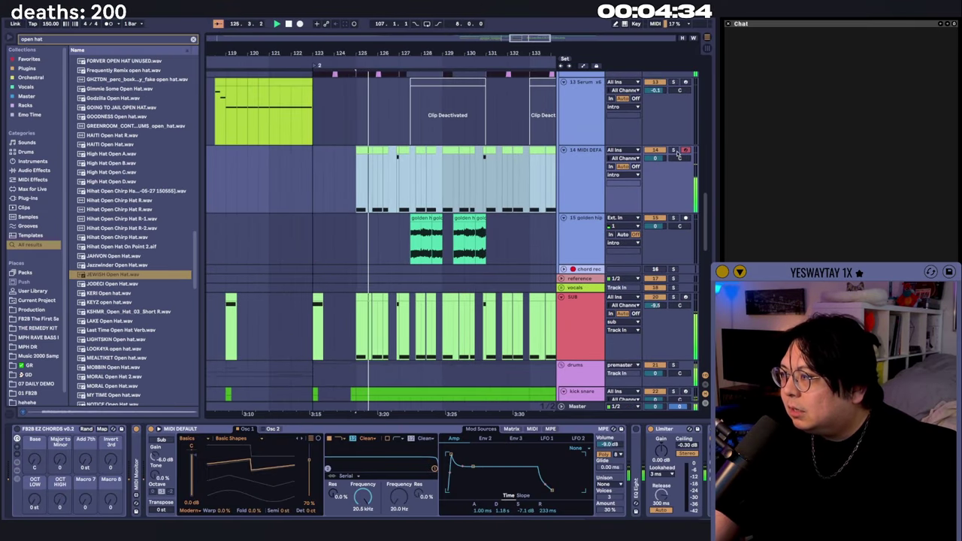
drag(666, 456, 665, 434)
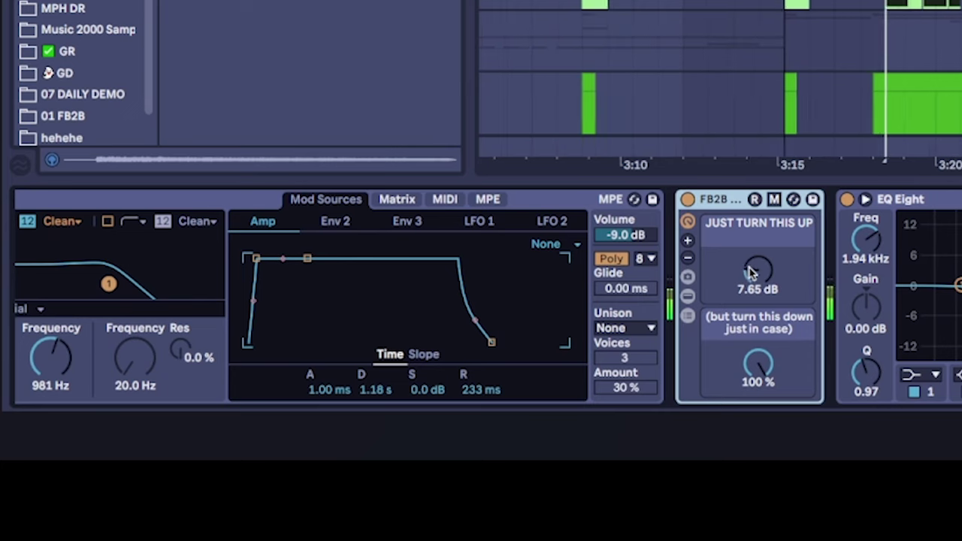
drag(667, 460, 666, 458)
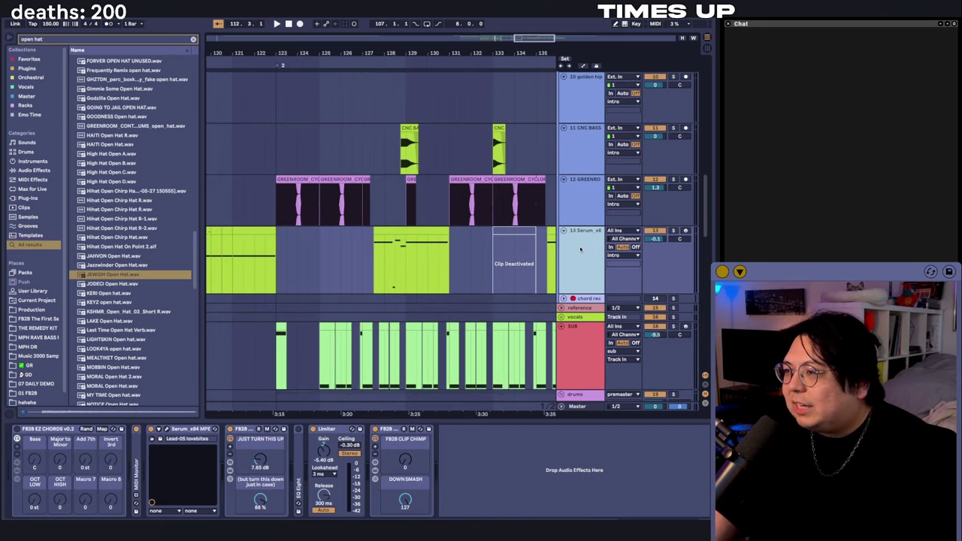
- Paste the golden hippo clip onto a new audio track beneath the Serum clip after bar 127, and deactivate that Serum clip
key(ctrl+t)
click(375, 313)
key(ctrl+v)
click(406, 229)
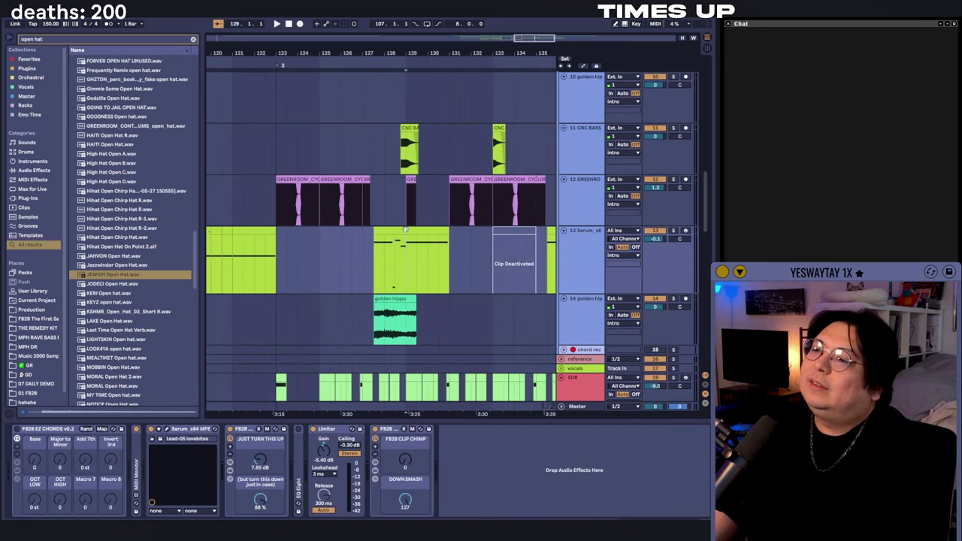
key(0)
- Move the two later golden hippo clips half a bar earlier, to start after bar 135, and play that section
click(362, 300)
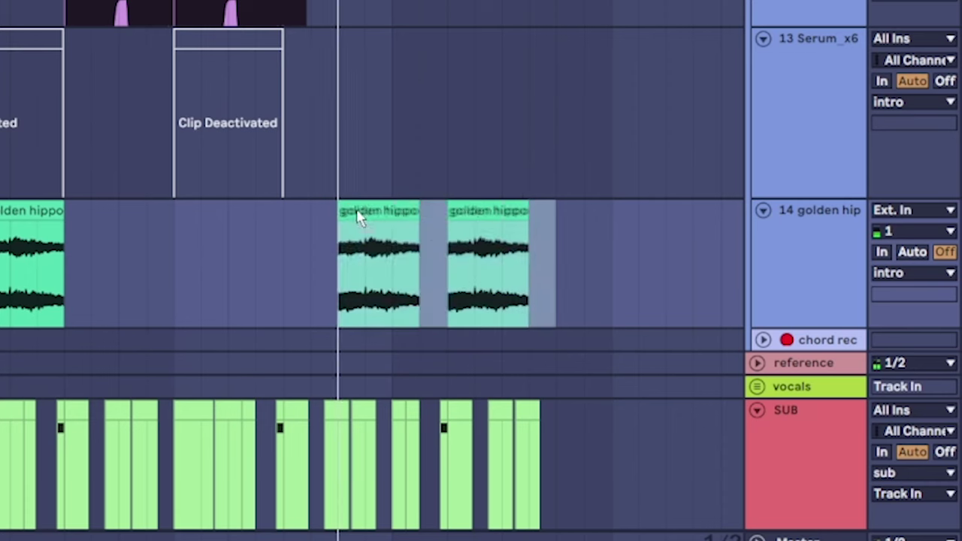
drag(361, 215, 334, 215)
click(283, 293)
key(space)
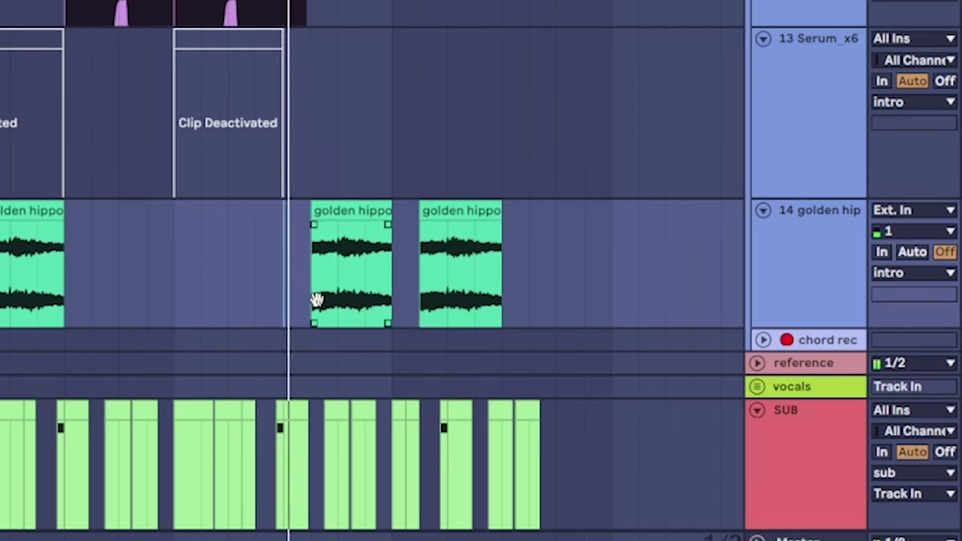
scroll(318, 299, down, 1)
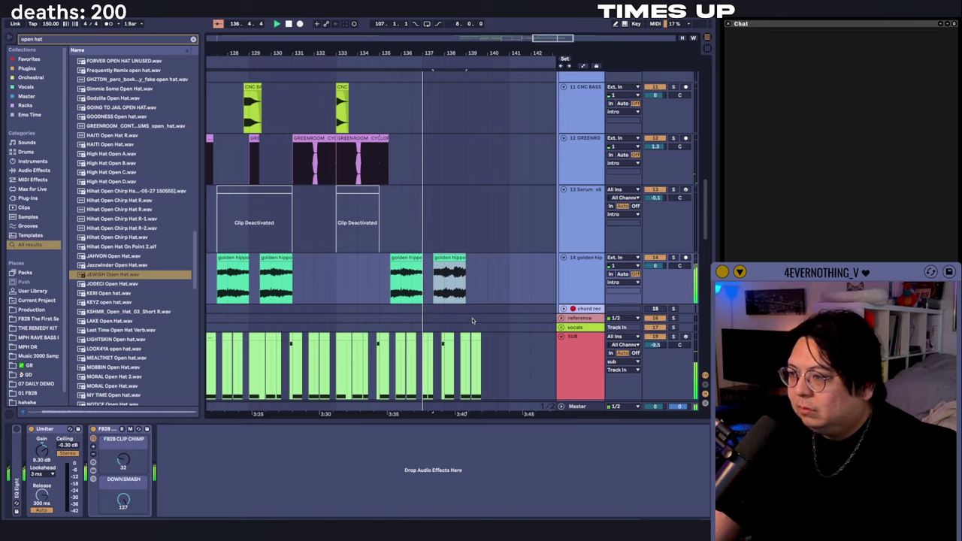
mouse_move(472, 322)
mouse_down()
mouse_move(412, 307)
mouse_move(398, 243)
mouse_move(400, 271)
mouse_move(375, 263)
mouse_up()
scroll(399, 271, up, 1)
key(space)
scroll(386, 265, up, 3)
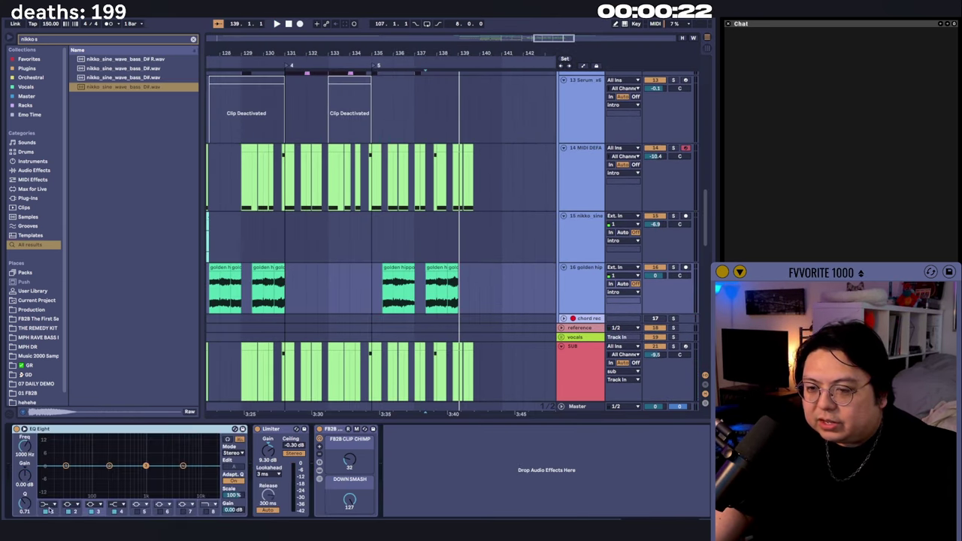
- In the golden hippo track's EQ Eight, set band 1 to a low cut and boost band 3 by 4.59 dB at 3.30 kHz
click(49, 503)
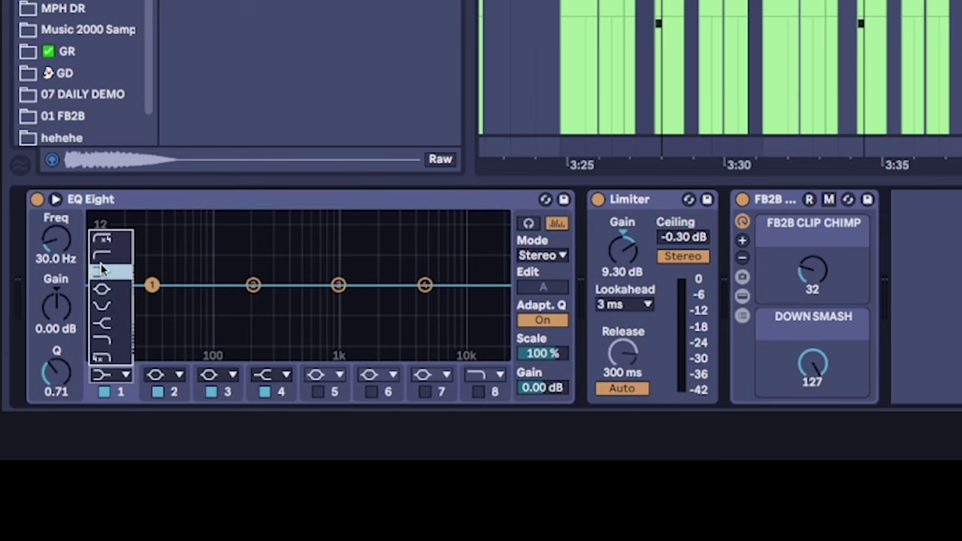
drag(154, 306, 226, 307)
drag(338, 285, 401, 262)
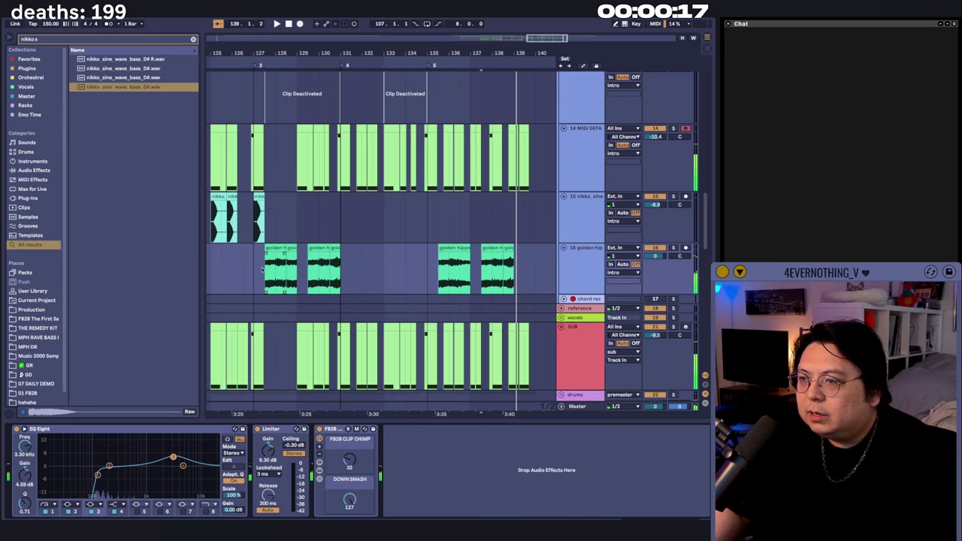
- Play the golden hippo clips between bars 127 and 131 against the MIDI DEFAULT and SUB clips
scroll(291, 326, up, 4)
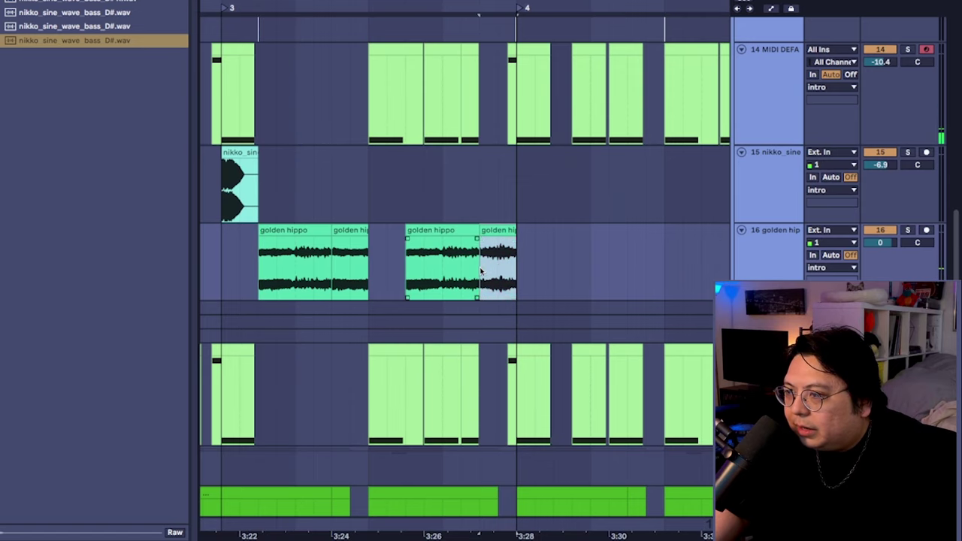
click(480, 271)
key(space)
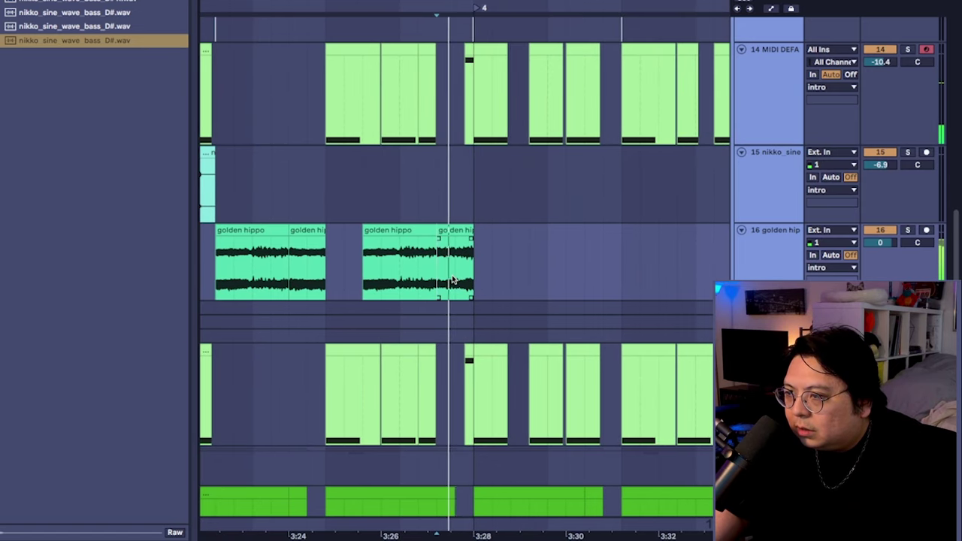
scroll(460, 276, right, 2)
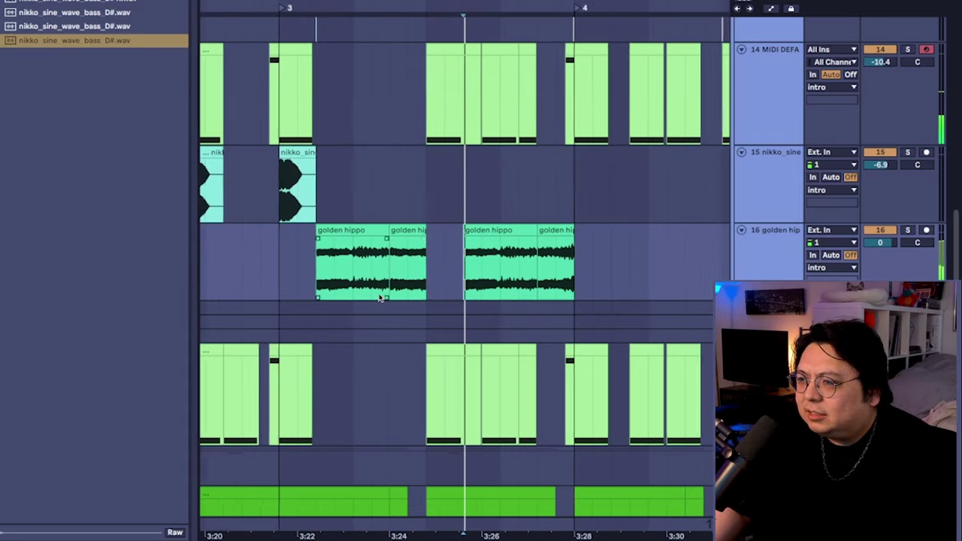
scroll(323, 383, right, 4)
scroll(323, 387, up, 2)
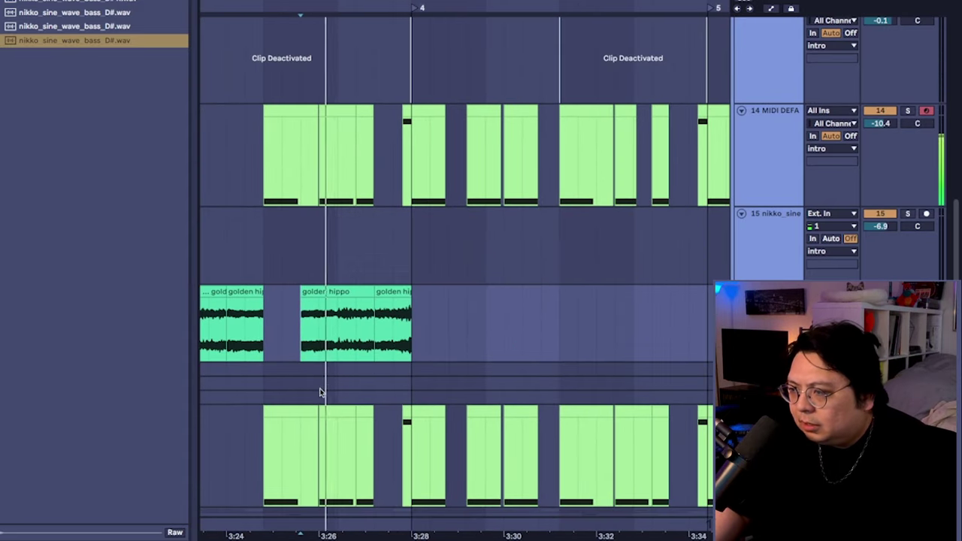
scroll(364, 413, up, 2)
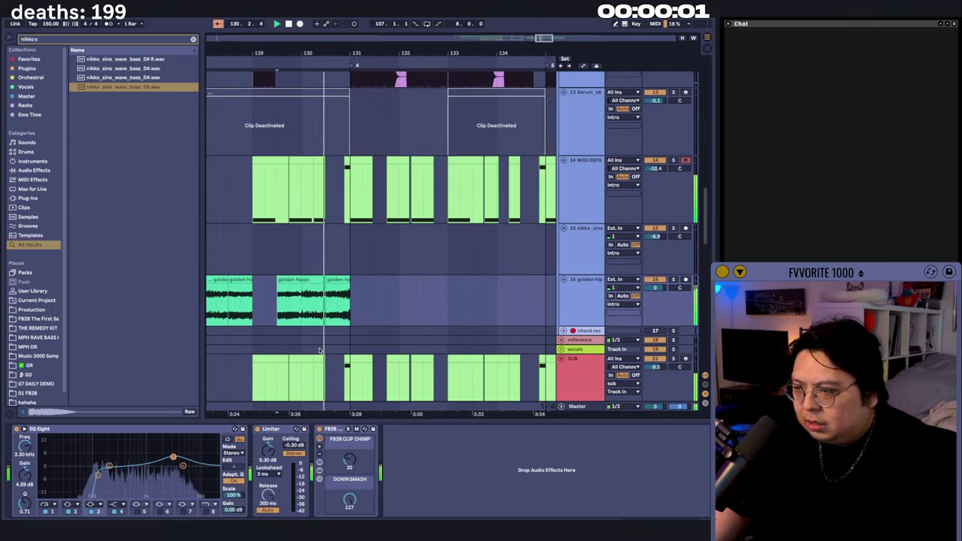
- Review the golden hippo, Serum, MIDI DEFAULT and GREENROOM clips across the drop arrangement
scroll(319, 327, down, 4)
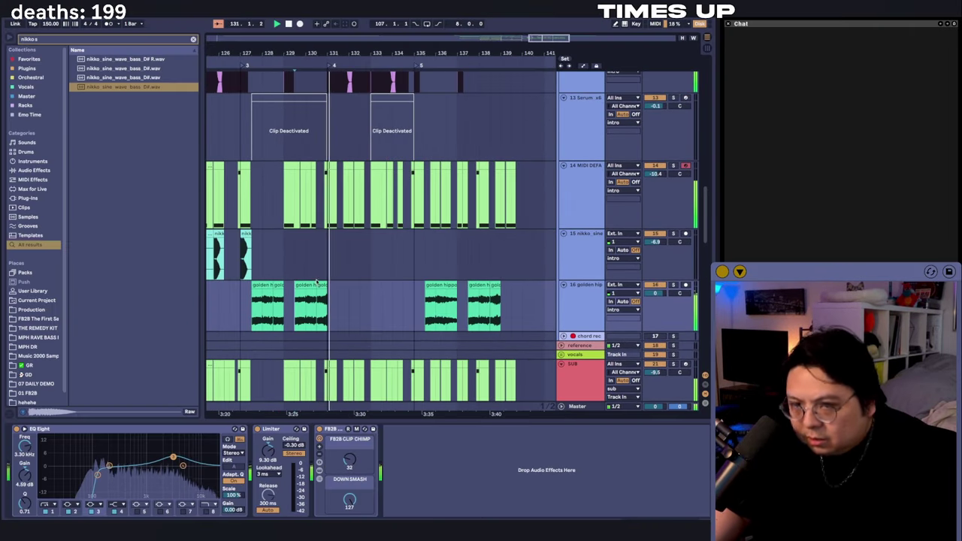
scroll(306, 249, down, 3)
scroll(294, 211, down, 3)
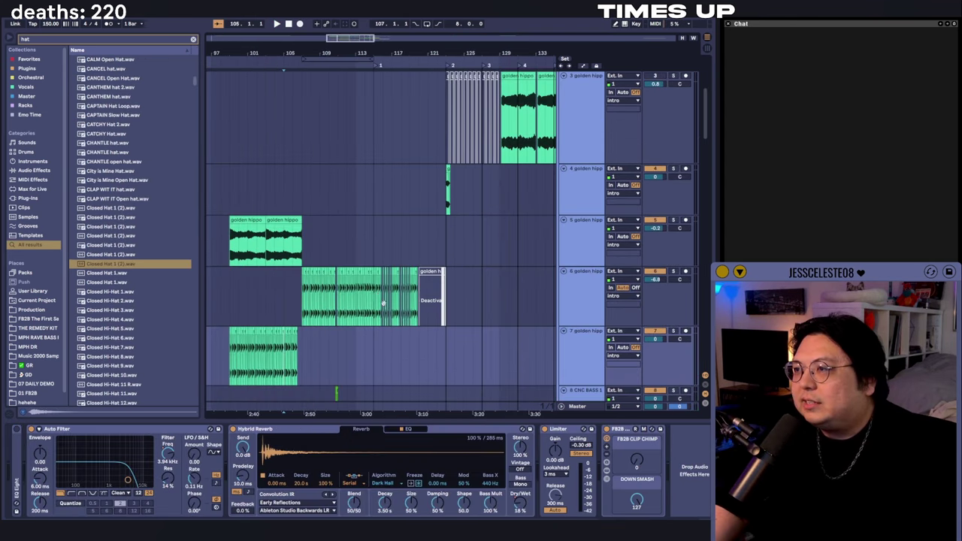
scroll(322, 214, down, 5)
scroll(322, 214, down, 10)
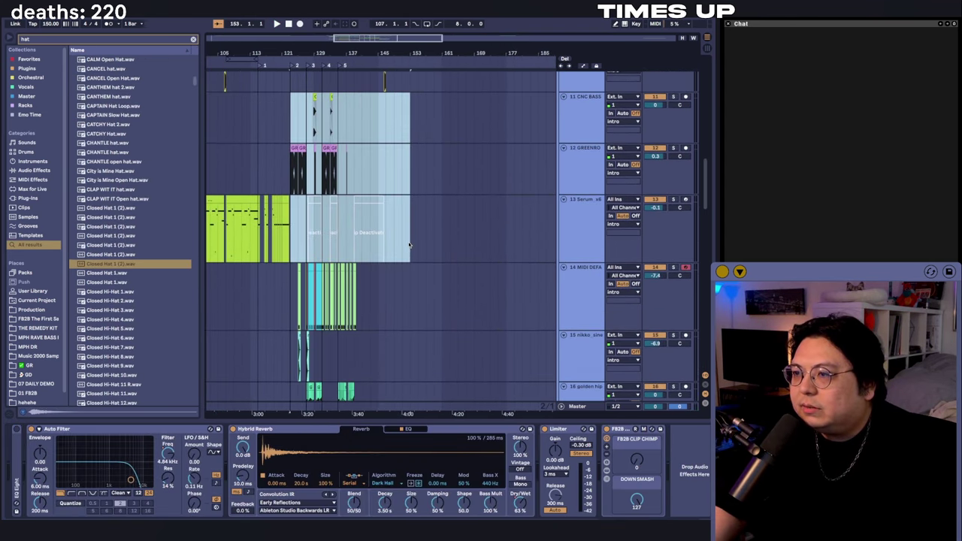
scroll(409, 245, up, 5)
scroll(410, 245, left, 3)
scroll(409, 246, up, 1)
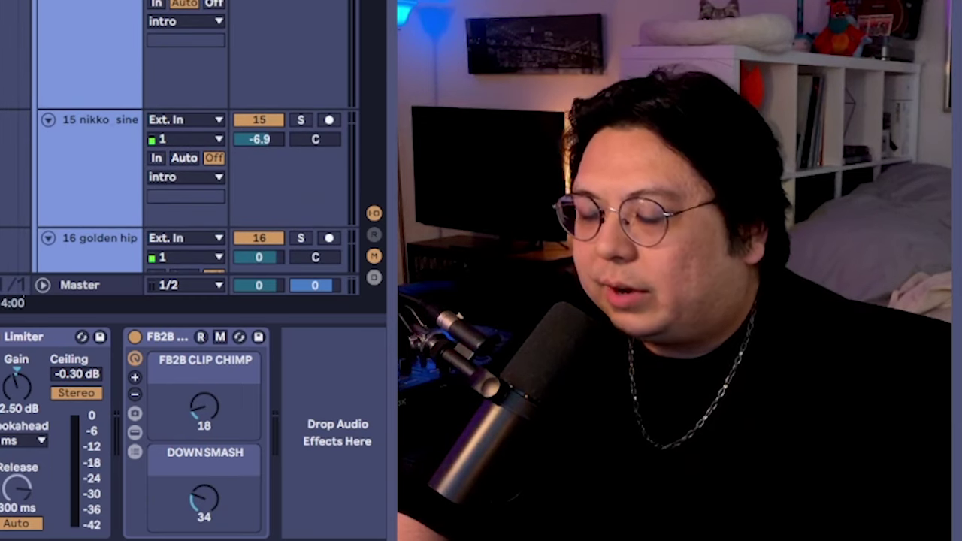
- Play the section from bar 123 and look over the bass tracks up to about bar 128
scroll(188, 143, down, 5)
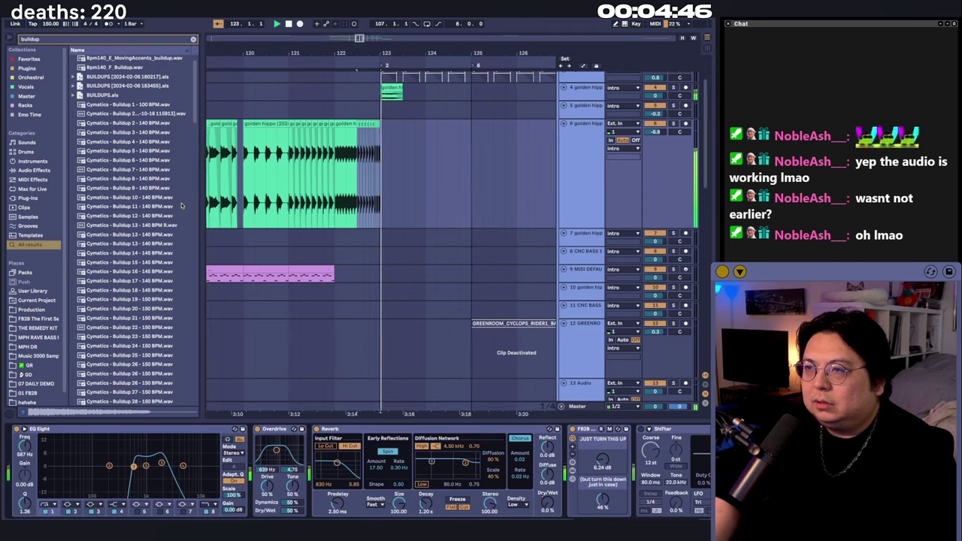
scroll(445, 295, down, 8)
scroll(337, 302, up, 3)
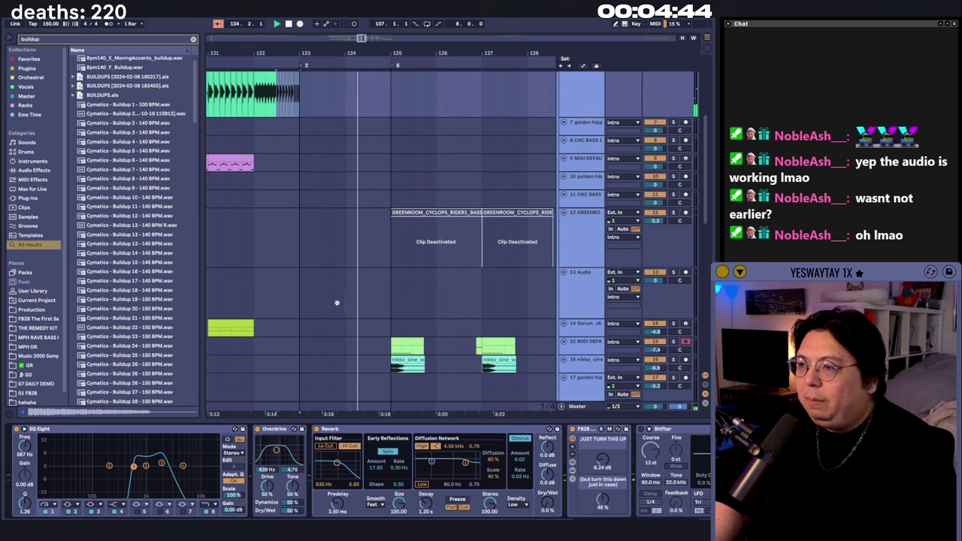
scroll(317, 220, down, 2)
drag(390, 368, 342, 349)
scroll(350, 203, down, 3)
scroll(354, 331, down, 2)
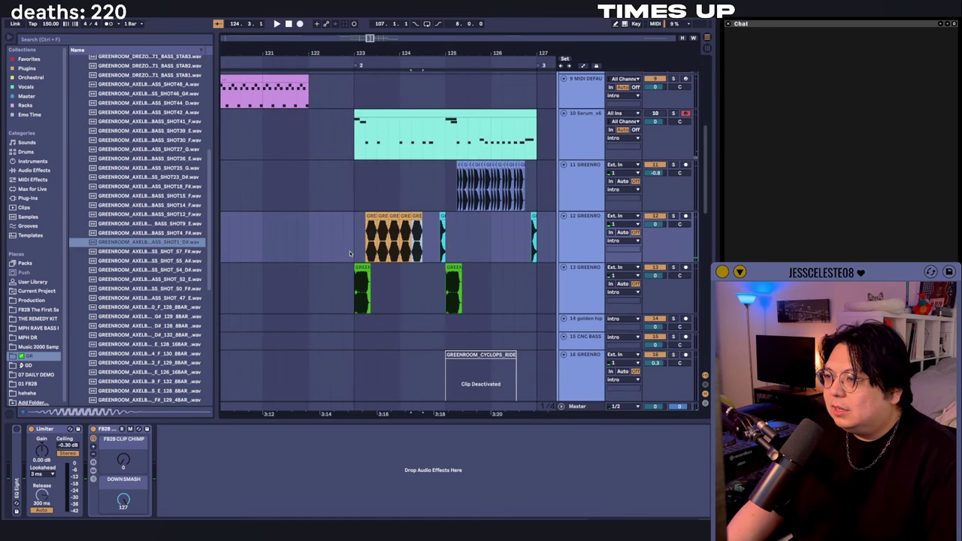
- Play the drop from bar 123 to hear the orange and green GREENROOM clips with the Serum clip
click(350, 254)
key(space)
scroll(397, 288, left, 2)
scroll(401, 319, up, 1)
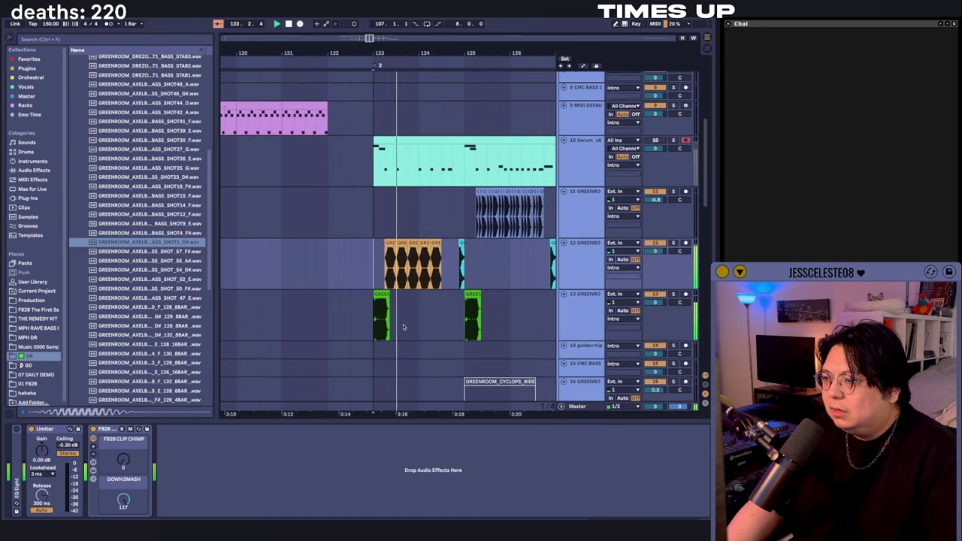
scroll(375, 296, right, 3)
scroll(314, 311, up, 3)
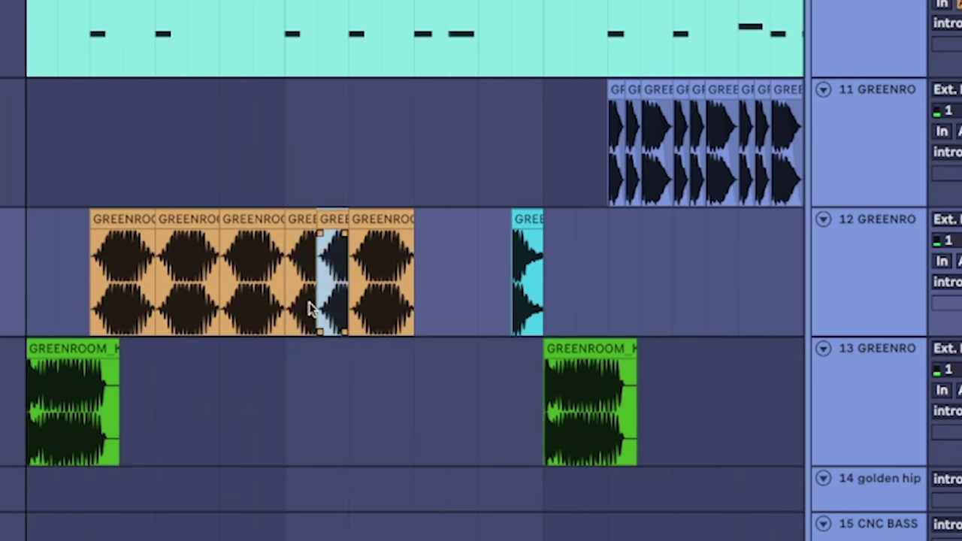
- Extend the row of orange GREENROOM clips on track 12 up to bar 125, replacing the cyan clip
click(309, 302)
key(space)
scroll(308, 305, left, 2)
scroll(376, 285, right, 2)
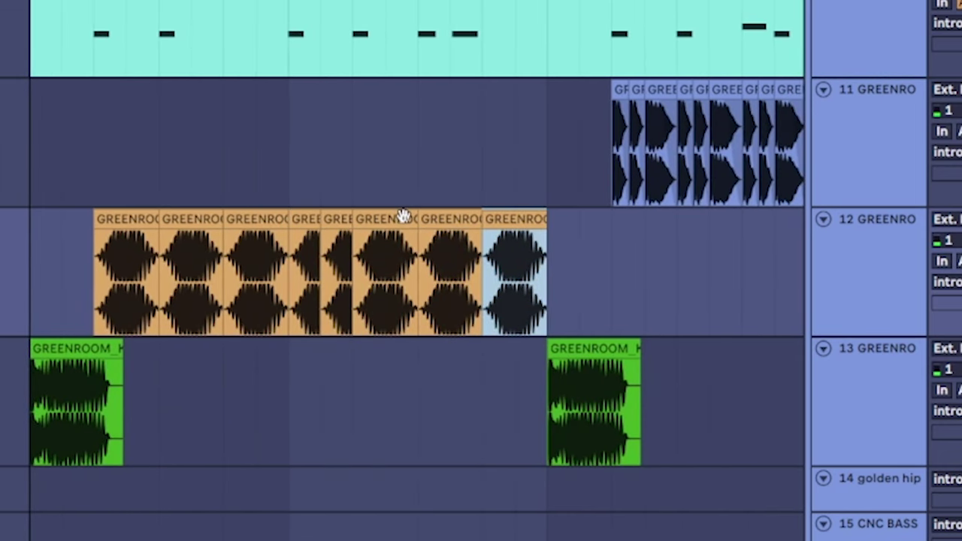
- Play the extended orange GREENROOM pattern from bar 123
click(41, 310)
key(space)
scroll(398, 328, left, 2)
scroll(383, 328, right, 2)
scroll(369, 326, up, 1)
scroll(372, 300, down, 1)
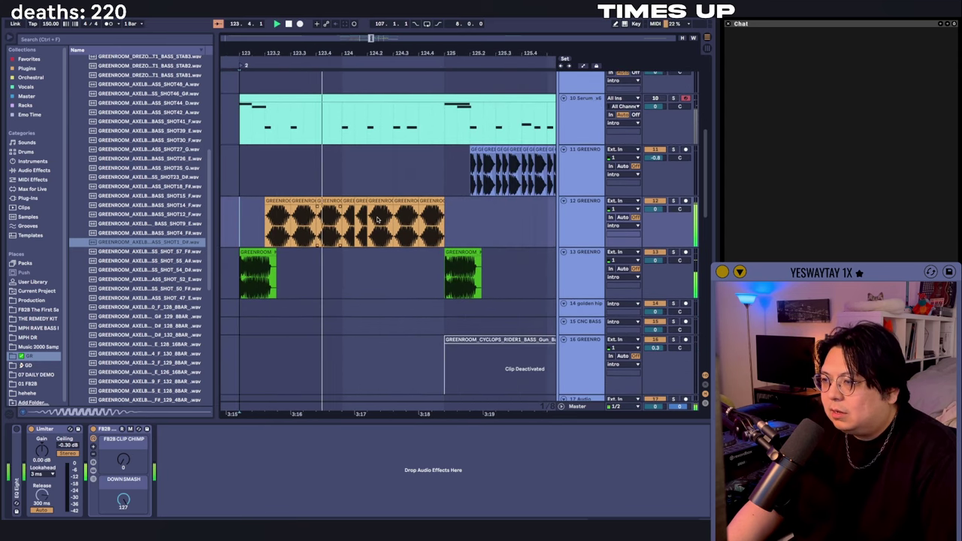
- Delete the blue GREENROOM clips on track 11 after bar 125
scroll(410, 253, up, 3)
scroll(410, 254, right, 1)
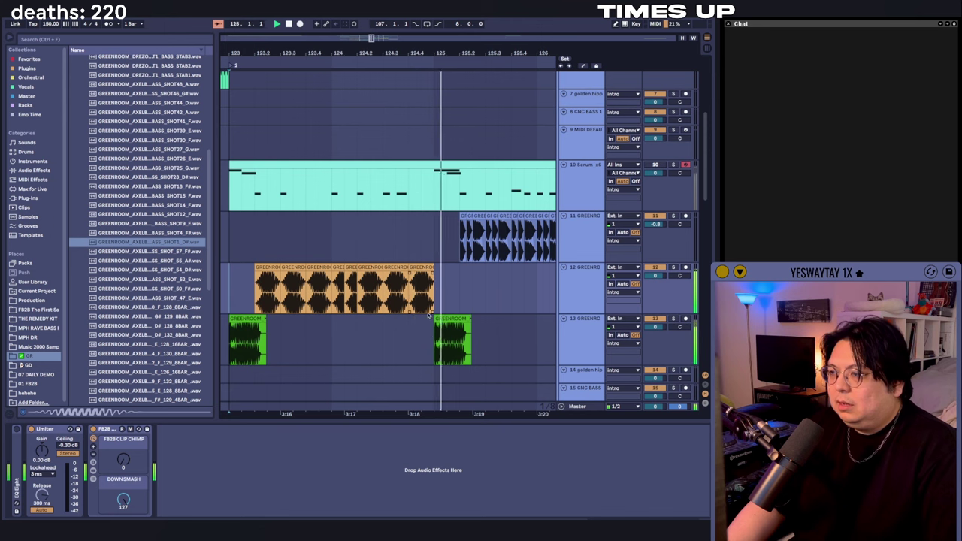
scroll(419, 322, down, 3)
scroll(328, 161, right, 2)
key(Delete)
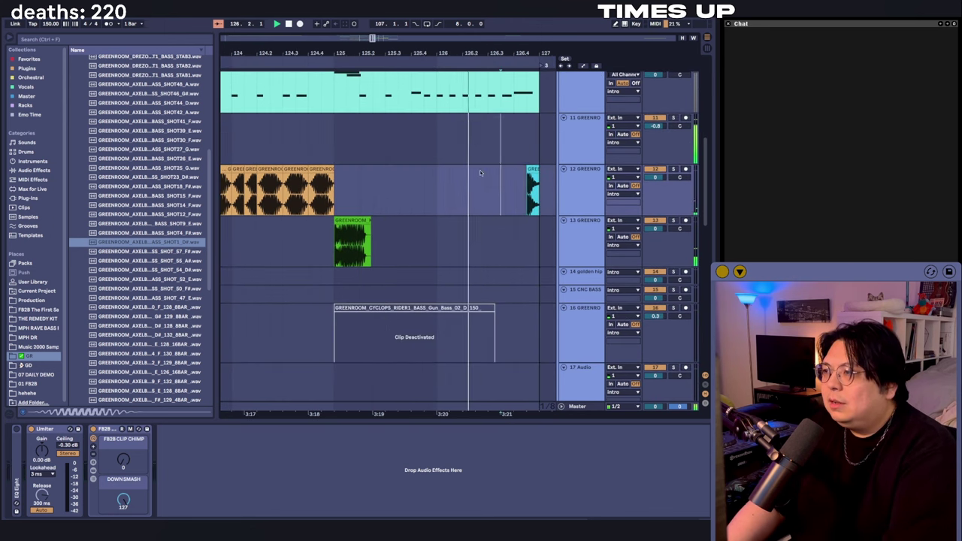
- Replace the orange GREENROOM clip on beat 3 of bar 123 with two half-beat clips and play the pattern
key(space)
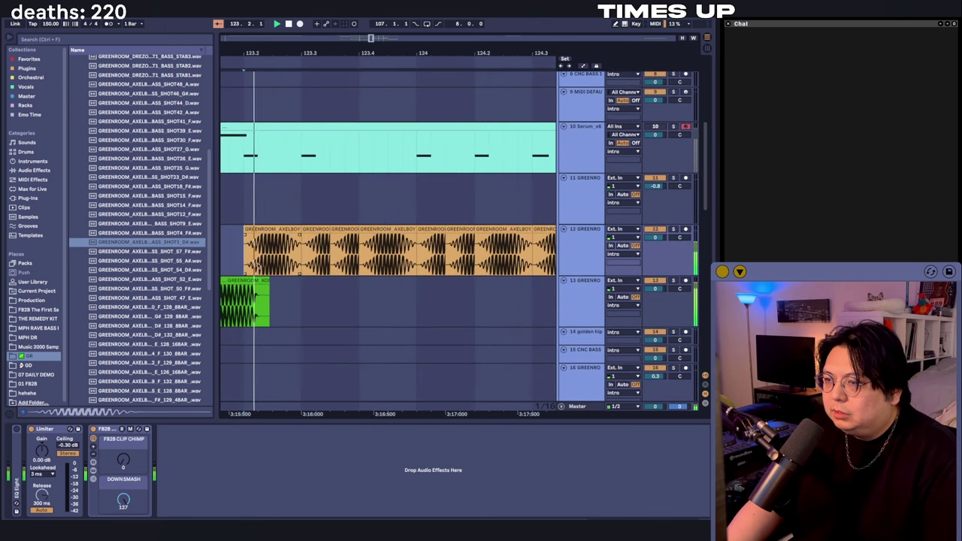
drag(351, 224, 356, 202)
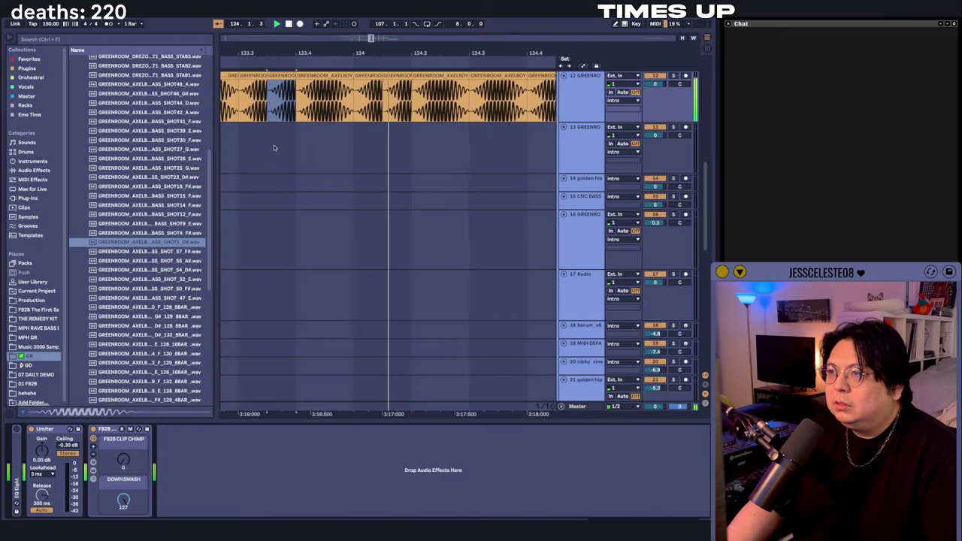
key(space)
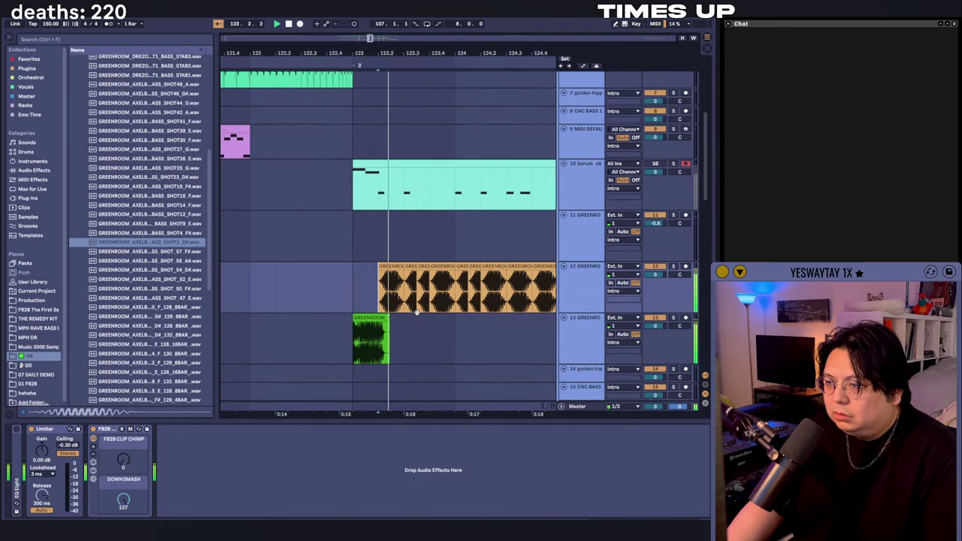
drag(444, 259, 365, 323)
scroll(364, 323, down, 3)
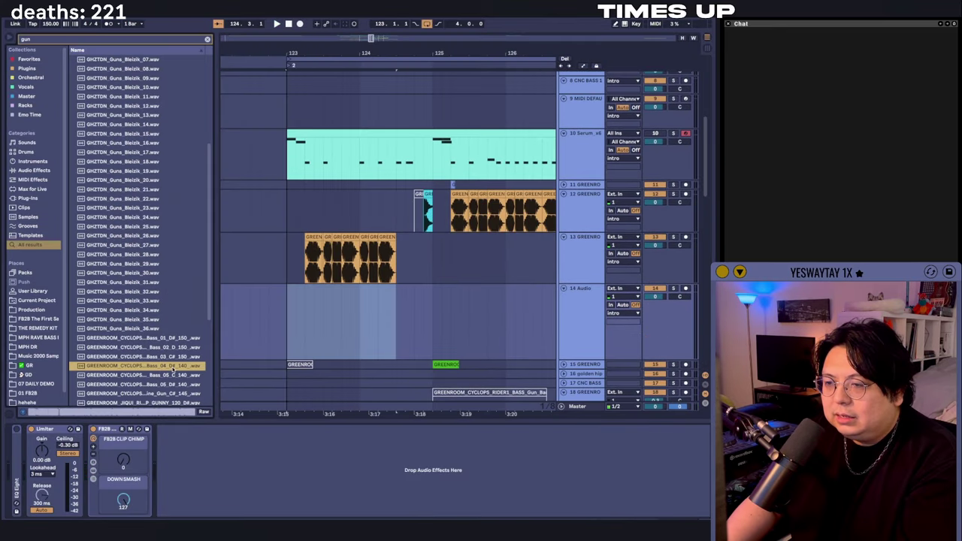
- Place the GREENROOM_CYCLOPS Bass_04_D#_140 gun sample on audio track 14 as short clips on beats 2 to 4 of bar 123, and play them
drag(175, 365, 314, 314)
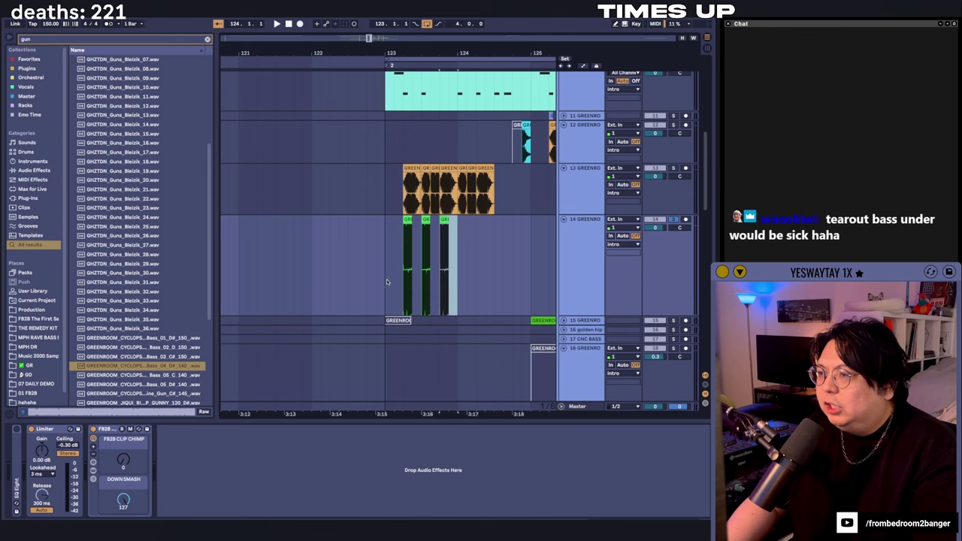
click(386, 281)
key(space)
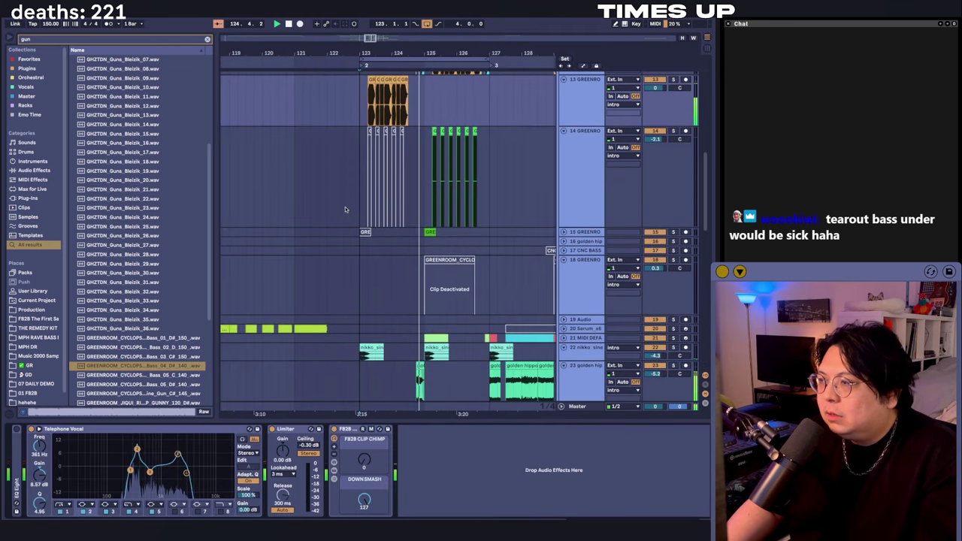
- Select the green gun bass clips on track 14 between bars 125 and 127
scroll(452, 264, down, 5)
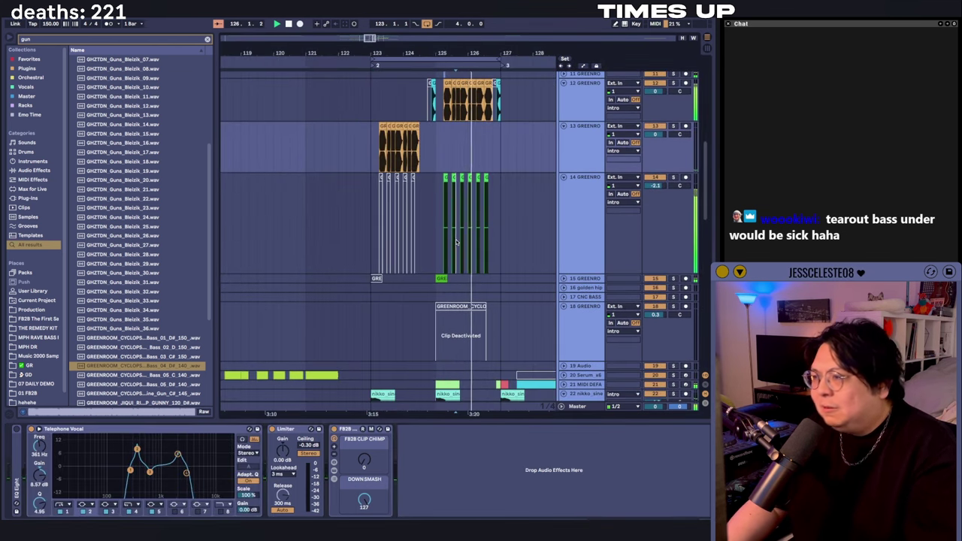
drag(436, 239, 490, 244)
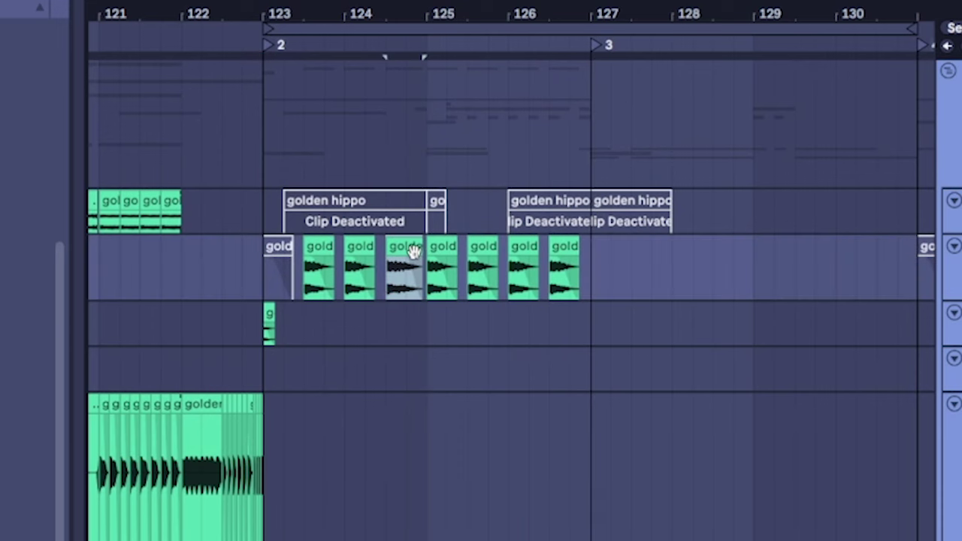
- Play the drop from bar 123 and check the golden hippo clips on track 3 against the Serum and GREENROOM layers
click(396, 283)
key(space)
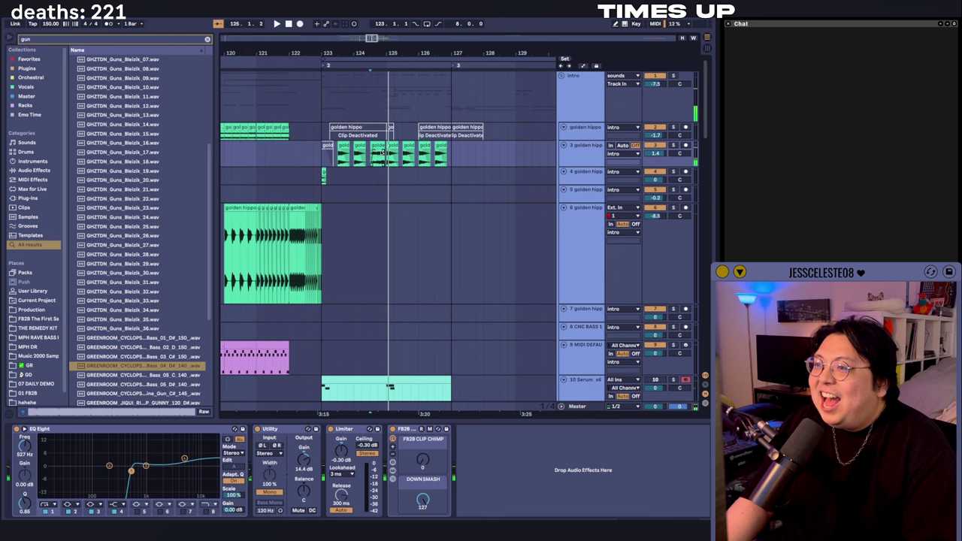
key(space)
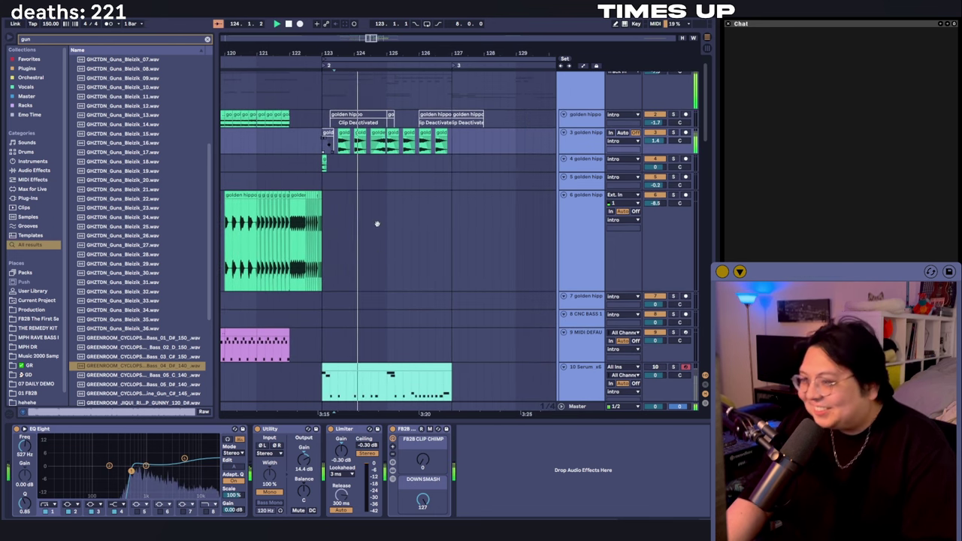
scroll(393, 259, down, 1)
scroll(394, 242, down, 3)
scroll(377, 207, down, 2)
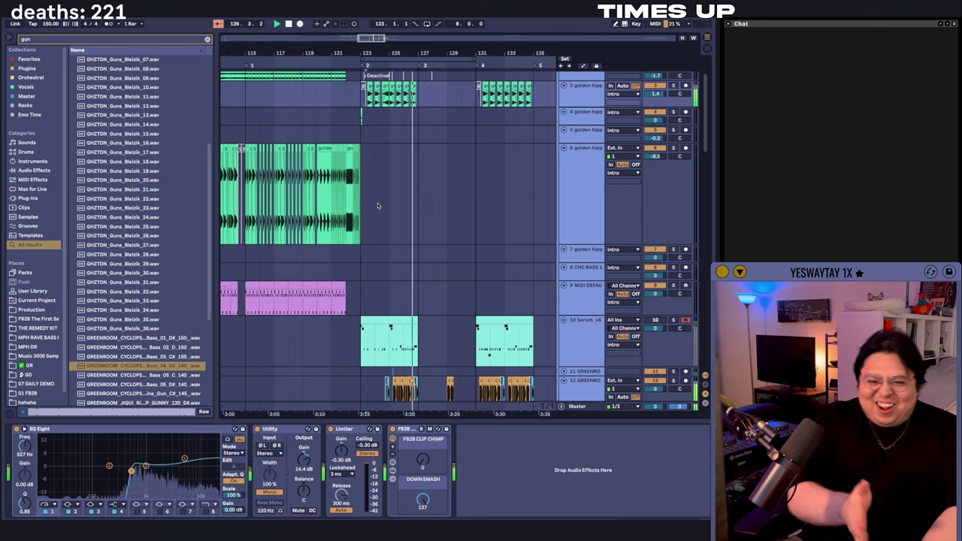
scroll(381, 223, up, 2)
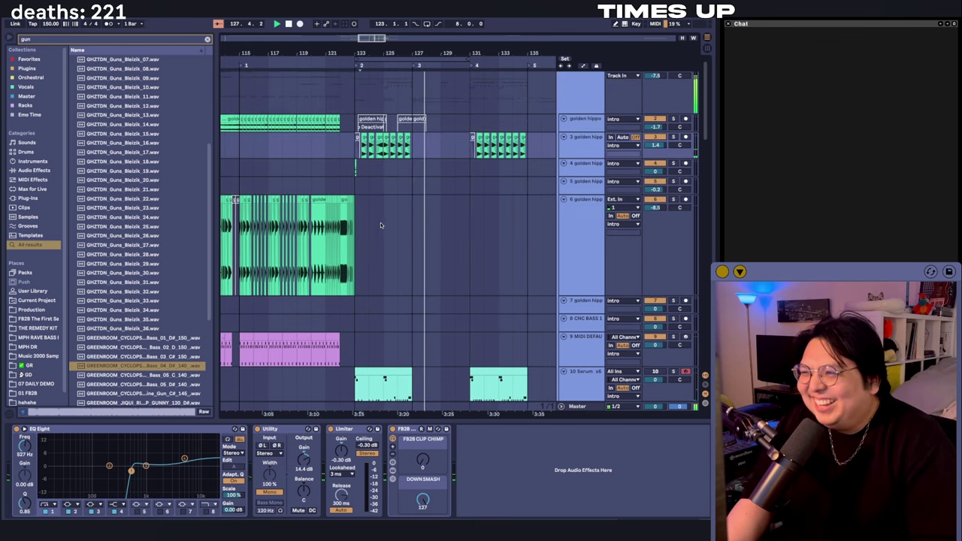
scroll(385, 145, up, 3)
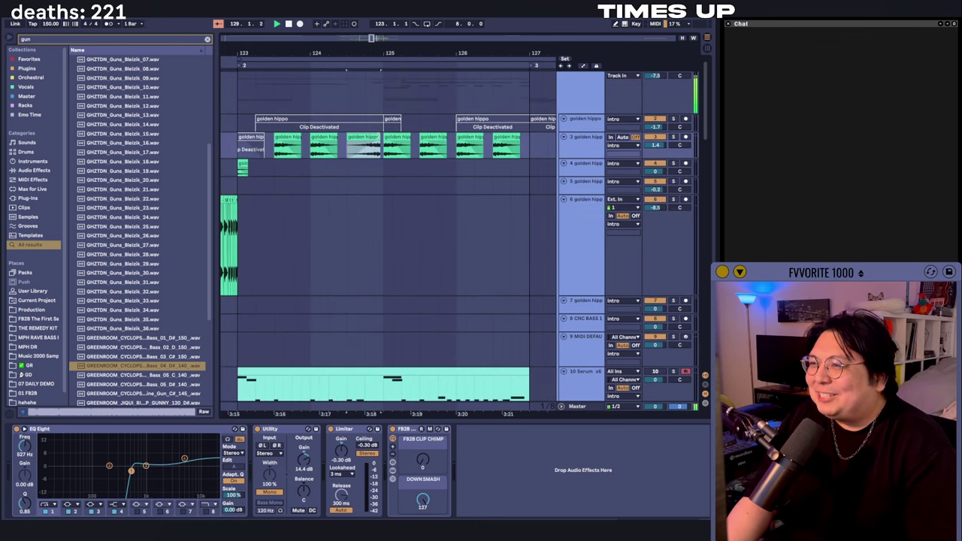
scroll(355, 232, down, 5)
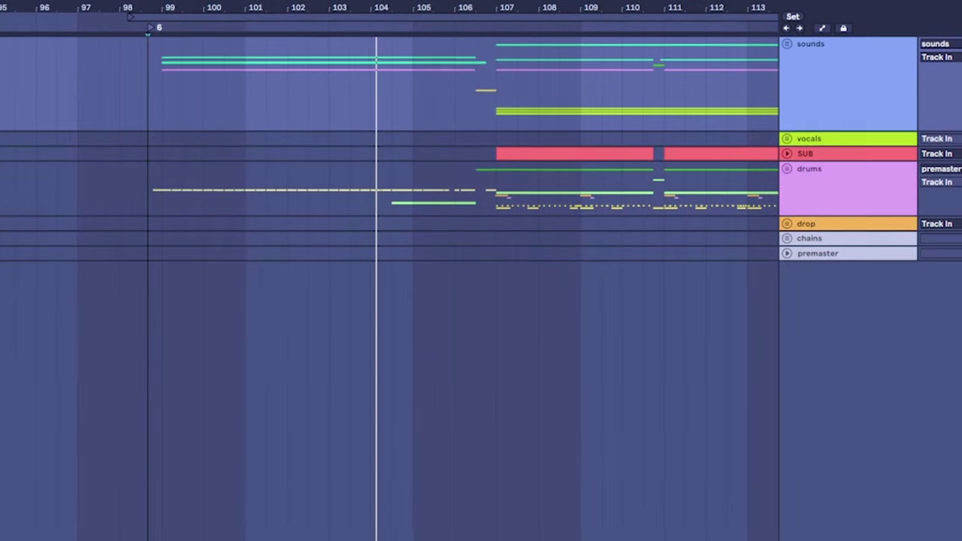
- Play the full arrangement and show the ClipShifter plug-in window on the Master track
click(848, 197)
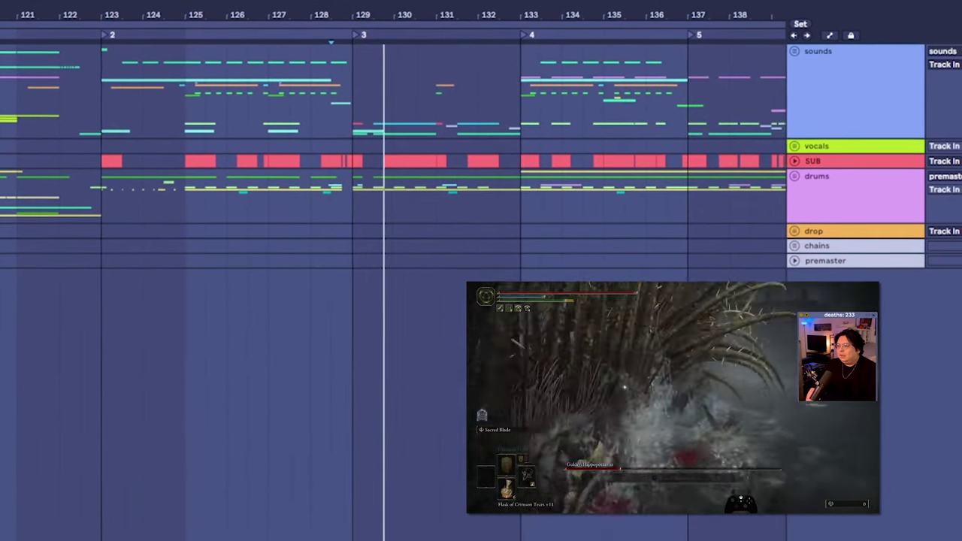
key(ctrl+alt+p)
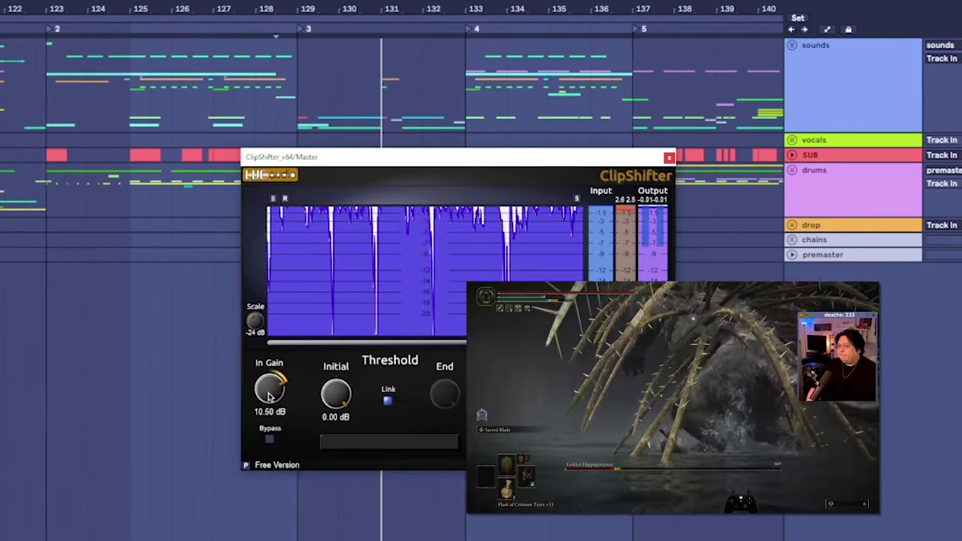